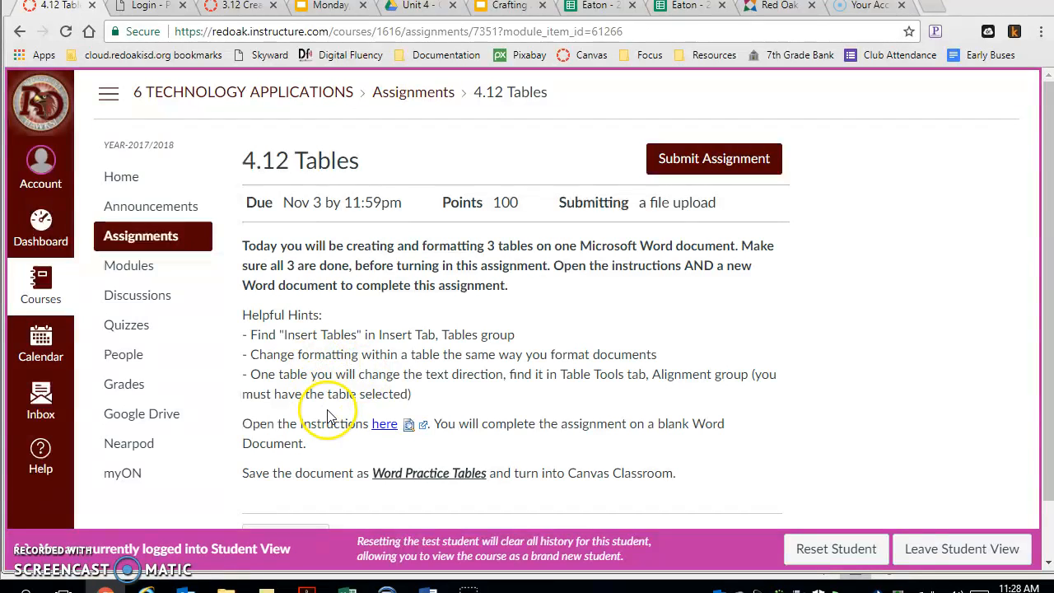
Step: Open the linked assignment instructions and bring up the Word Table Practice PDF in Adobe Acrobat Reader
left_click(384, 430)
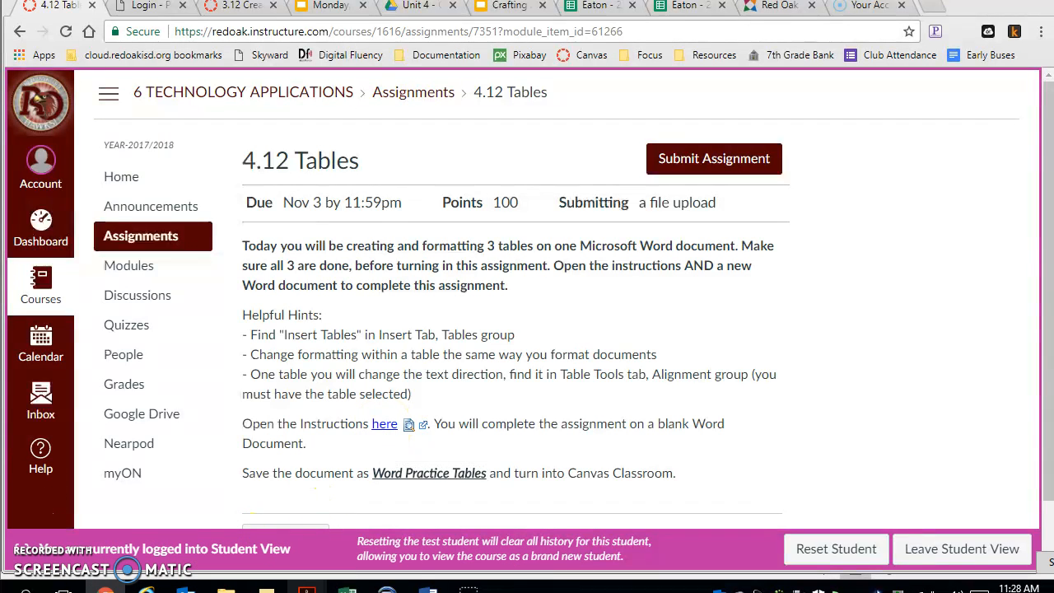
mouse_move(306, 586)
left_click(344, 535)
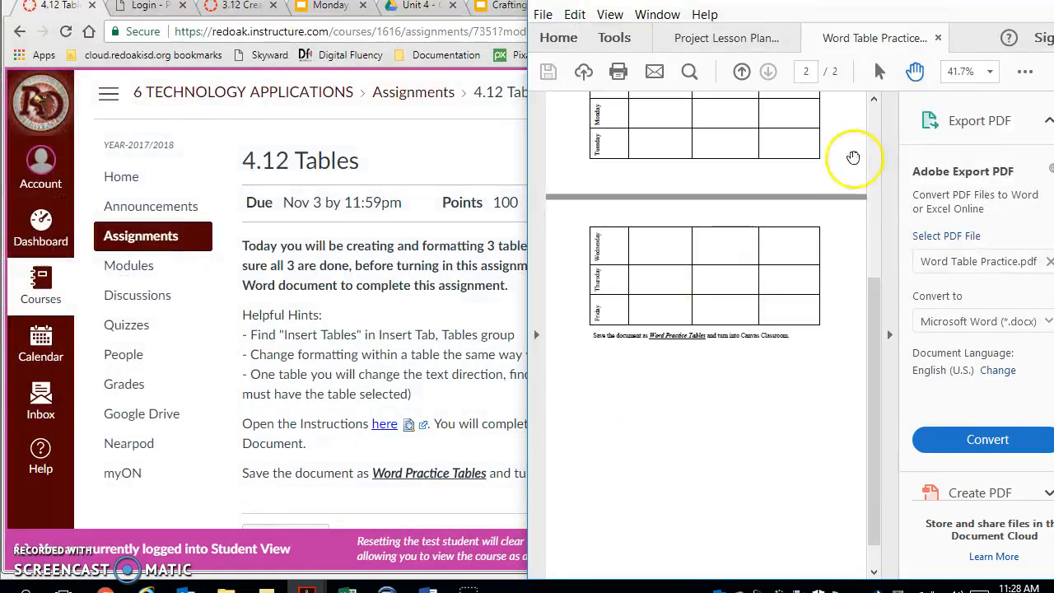
Step: Reposition and widen the PDF window, then show the Table 1 instructions on page 1
left_click(888, 286)
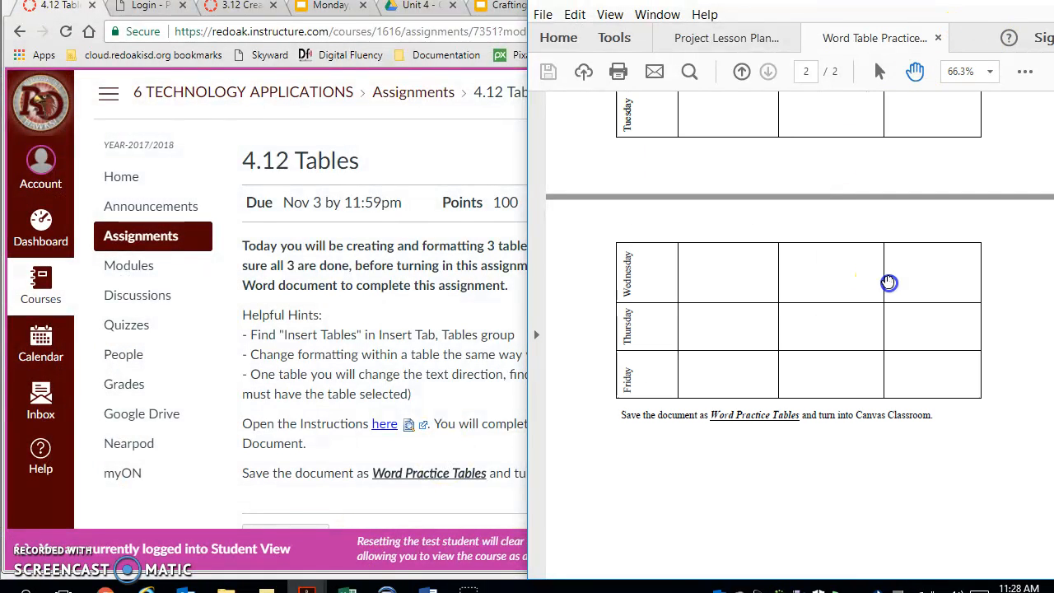
left_click_drag(900, 0, 341, 0)
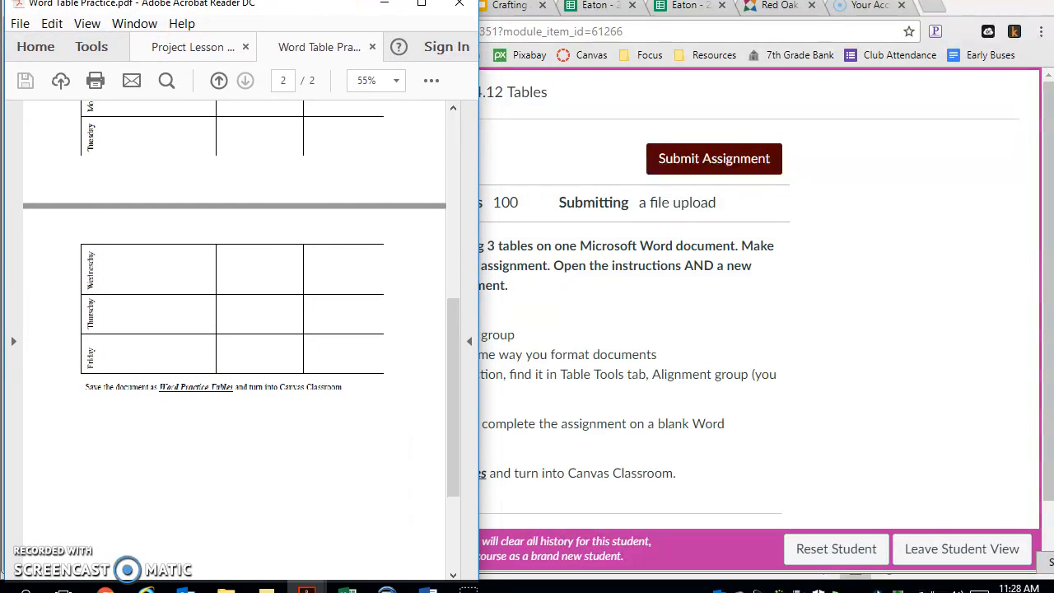
left_click_drag(480, 216, 1042, 223)
left_click_drag(1015, 329, 1019, 123)
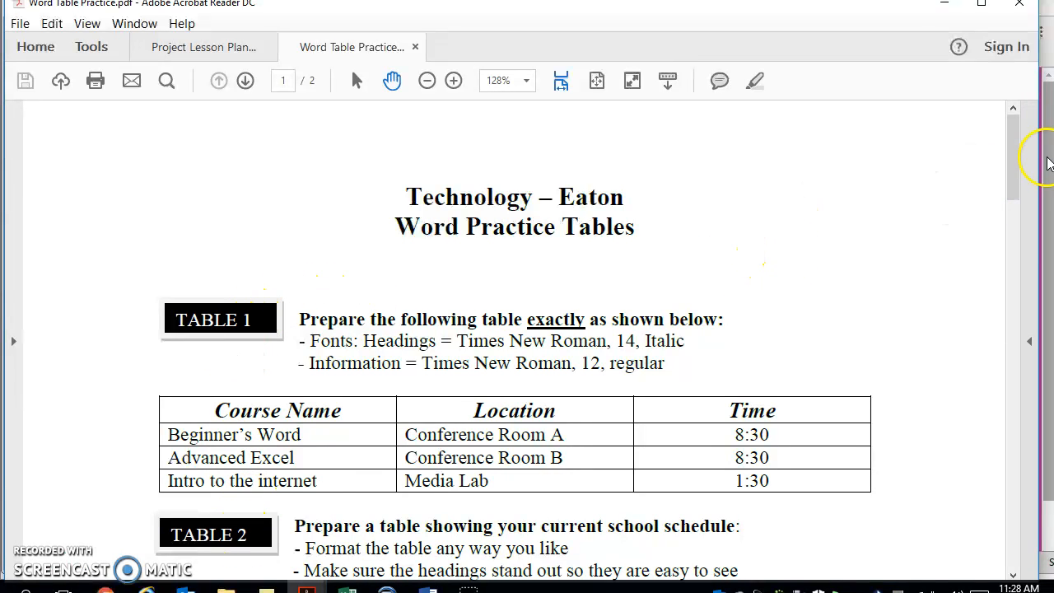
mouse_move(1018, 159)
left_mouse_down()
mouse_move(1030, 280)
mouse_move(1042, 215)
mouse_move(1035, 153)
left_mouse_up()
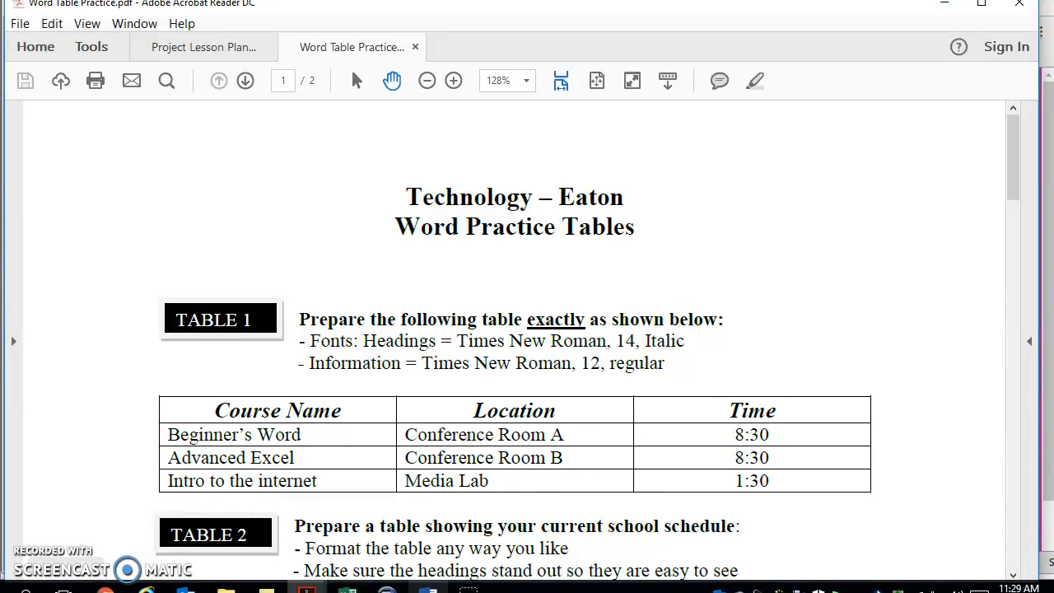
Step: Switch to the blank Word document and insert a table with 3 columns and 4 rows
left_click(428, 586)
right_click(427, 589)
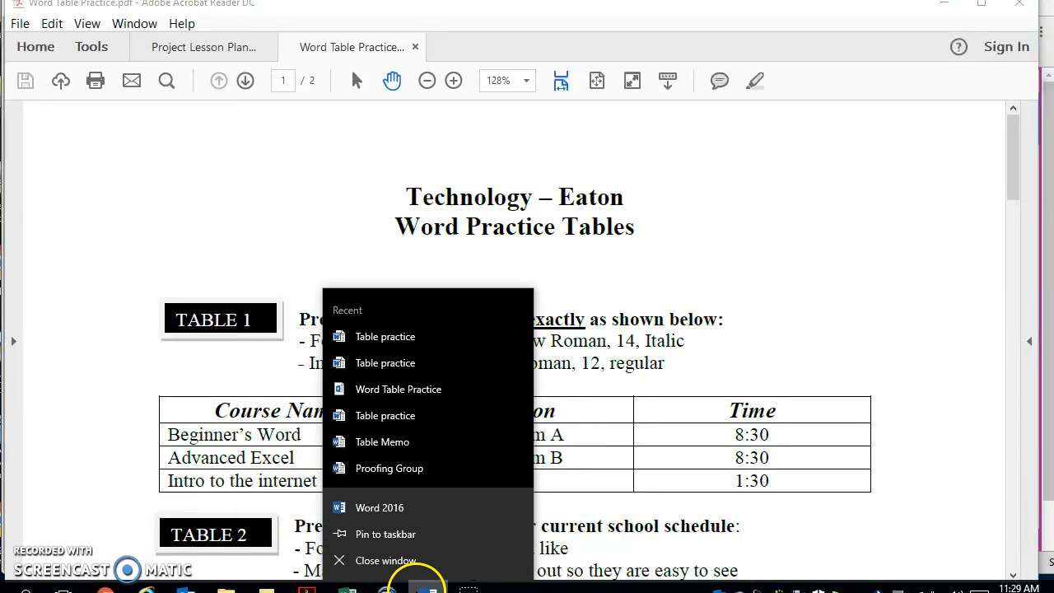
left_click(417, 590)
left_click(423, 588)
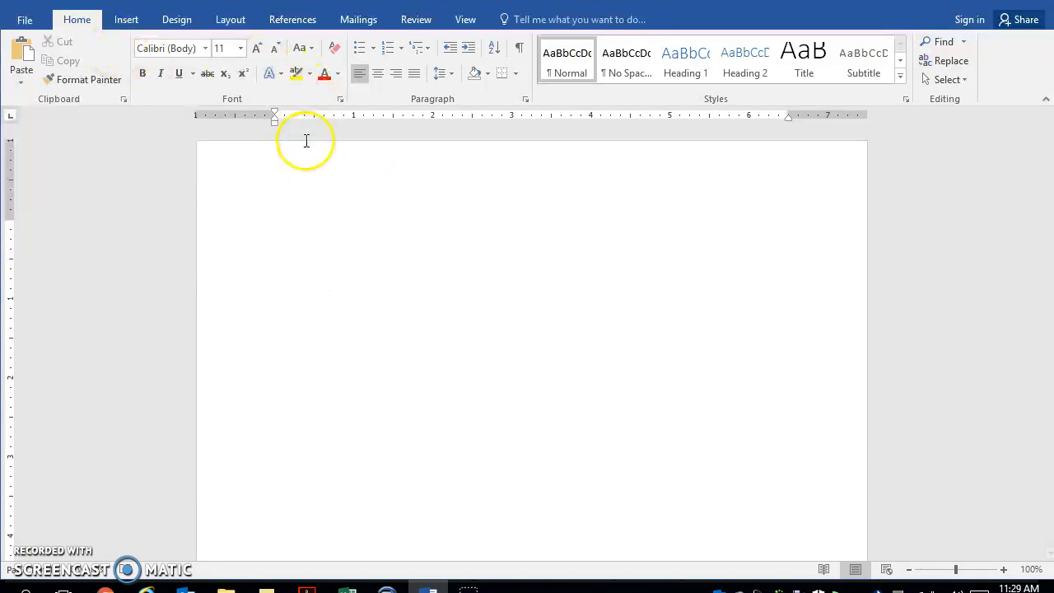
left_click(123, 20)
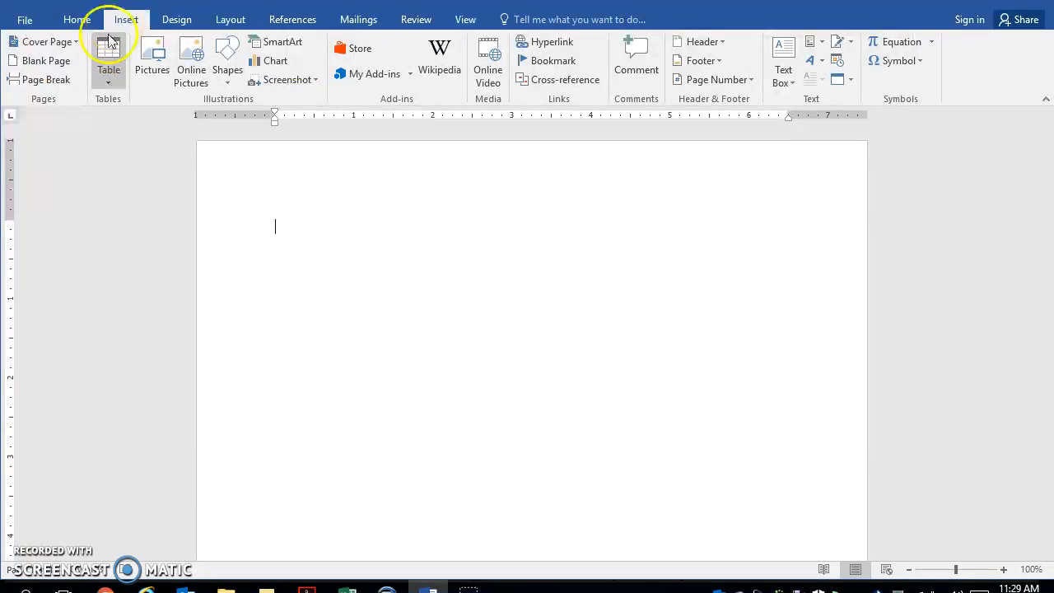
left_click(111, 87)
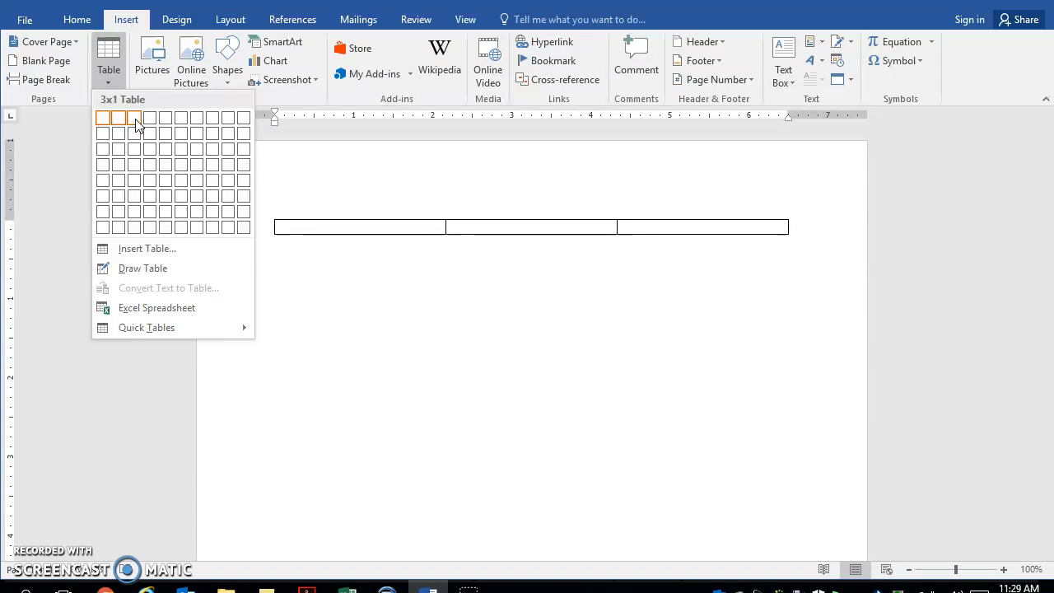
left_click(137, 171)
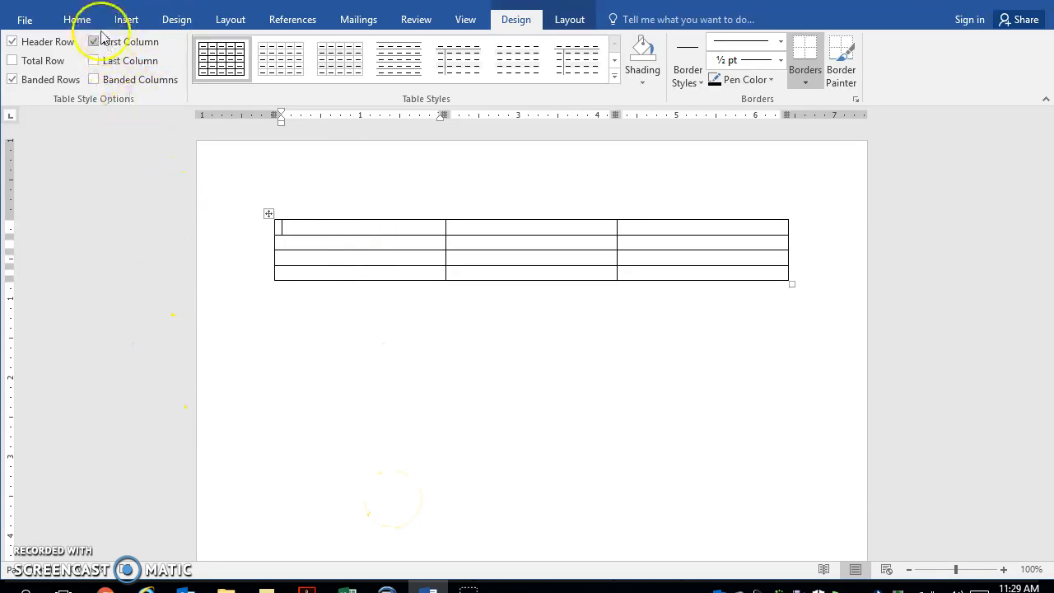
left_click(78, 19)
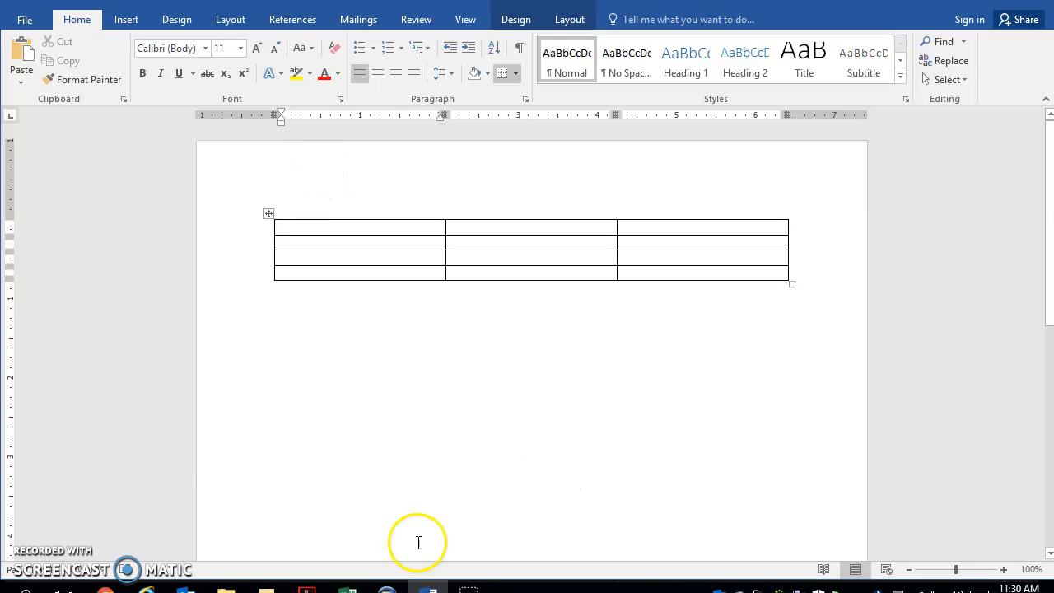
Step: Review the Table 2 school schedule instructions and sample layout in the Word Table Practice PDF
mouse_move(307, 586)
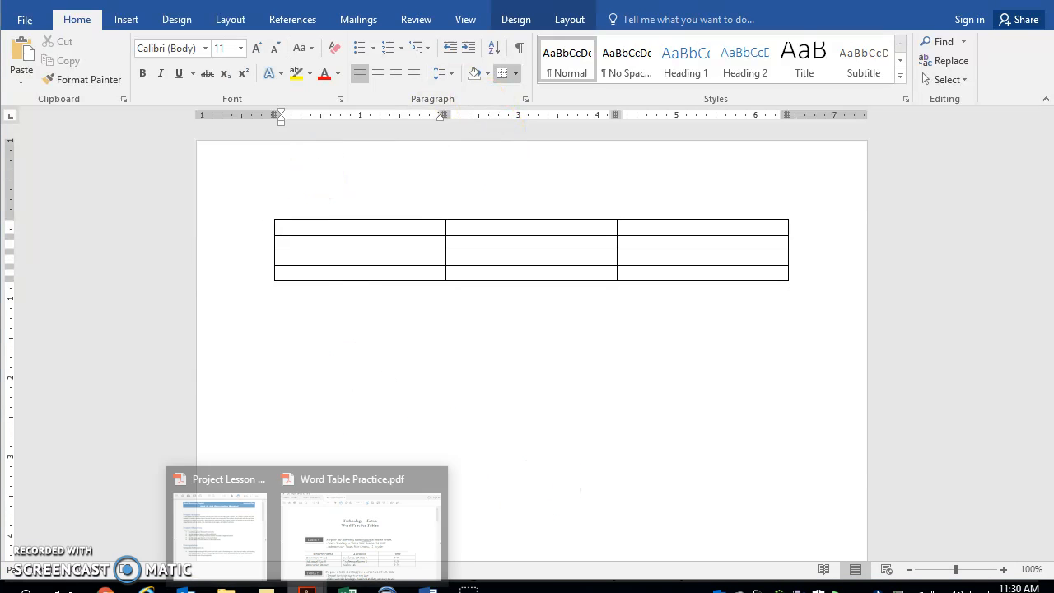
left_click(356, 512)
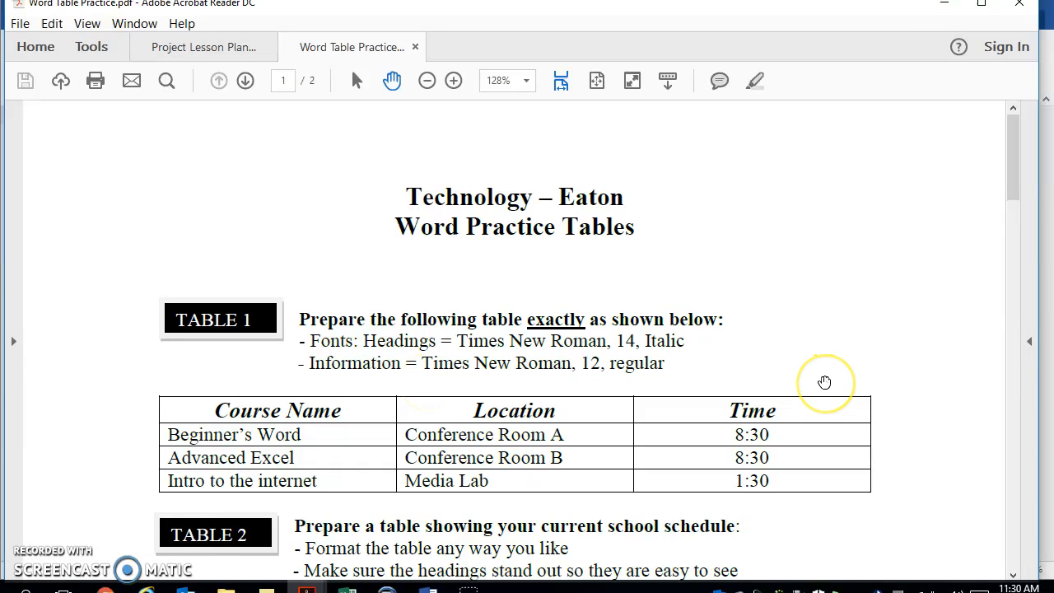
left_click_drag(1015, 169, 1018, 238)
left_click(428, 584)
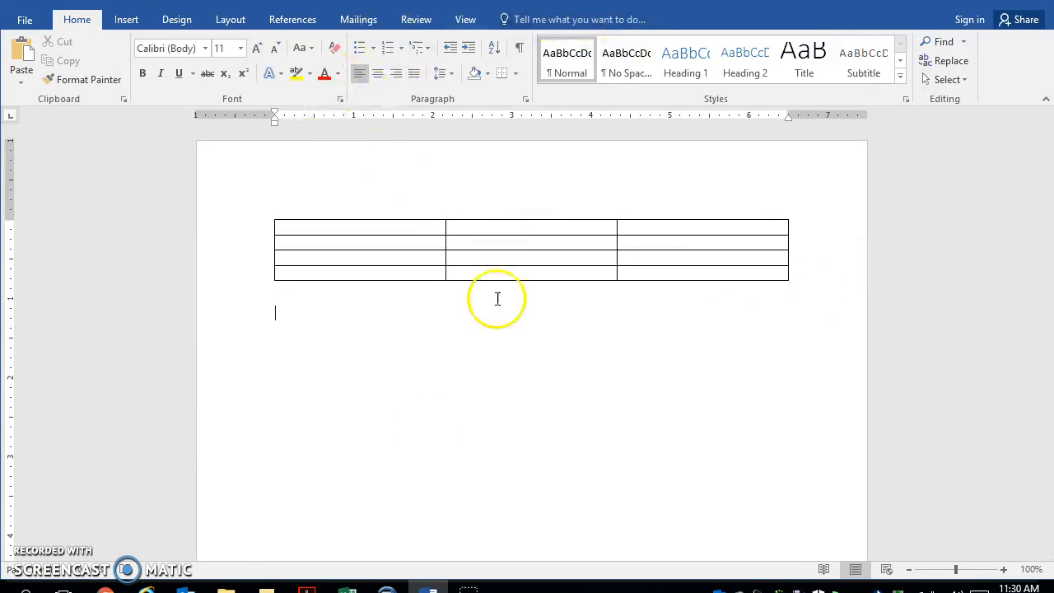
mouse_move(306, 586)
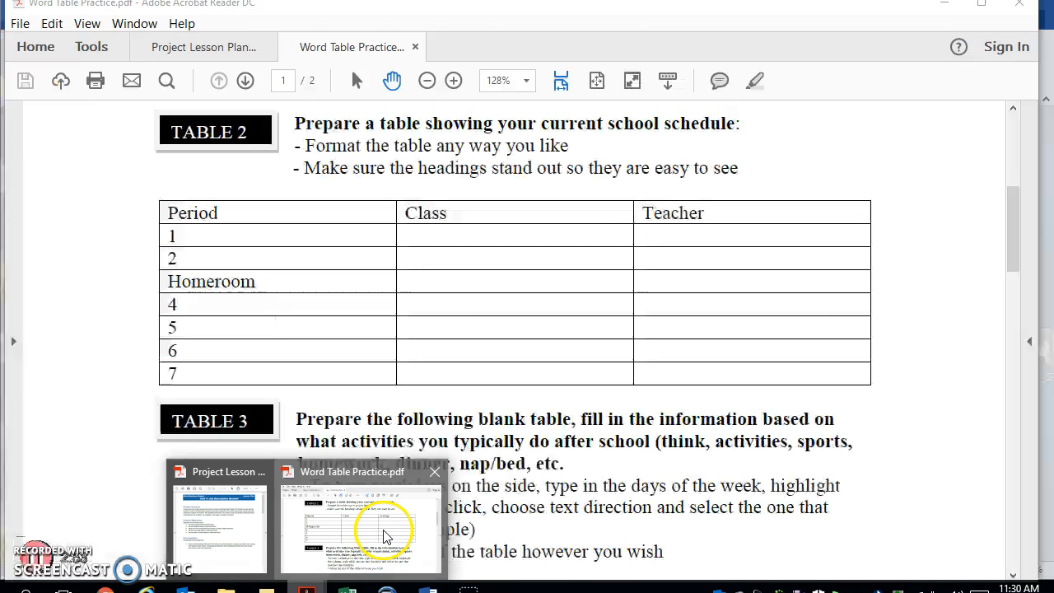
left_click(383, 535)
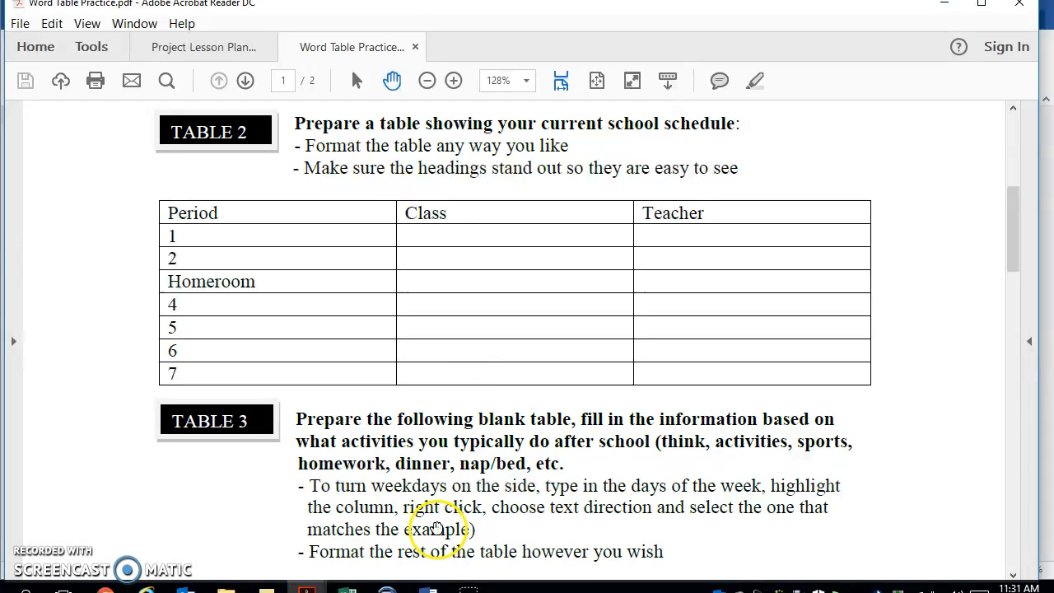
Step: Return to the Word document and insert a table with 3 columns and 8 rows below the first table
left_click(428, 586)
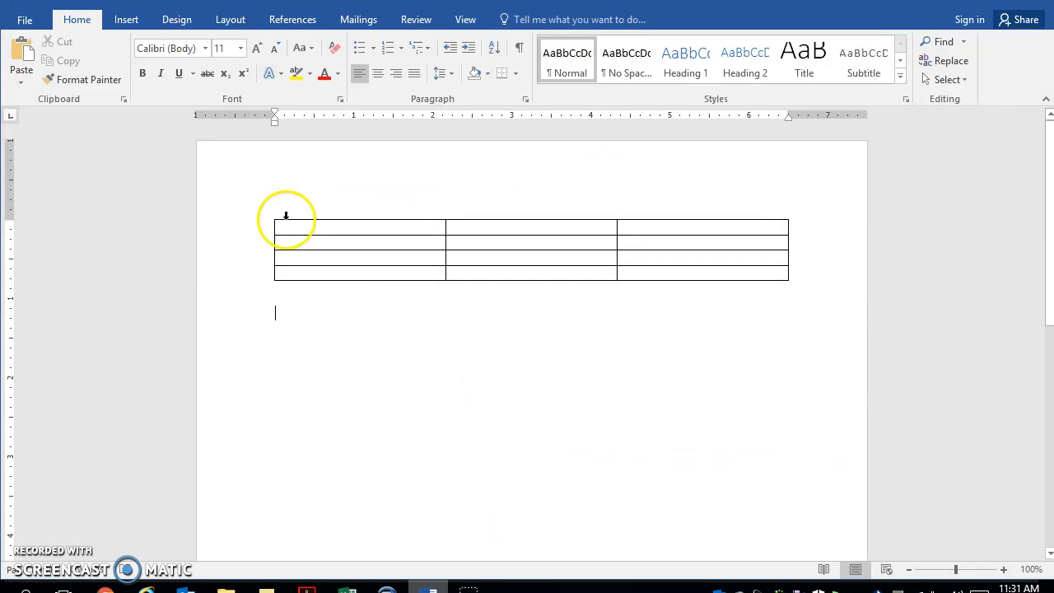
left_click(127, 21)
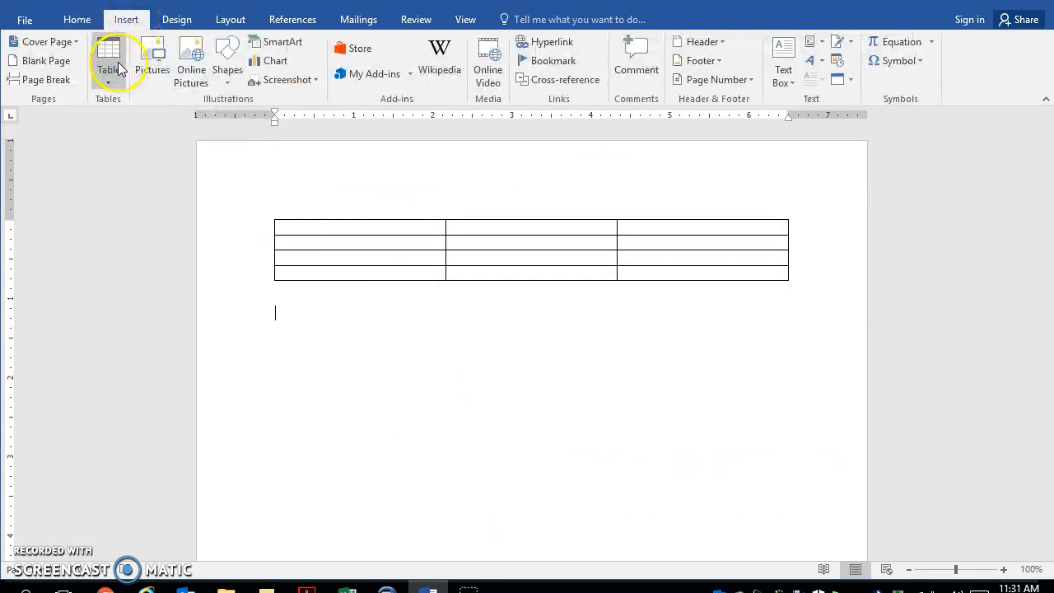
left_click(115, 62)
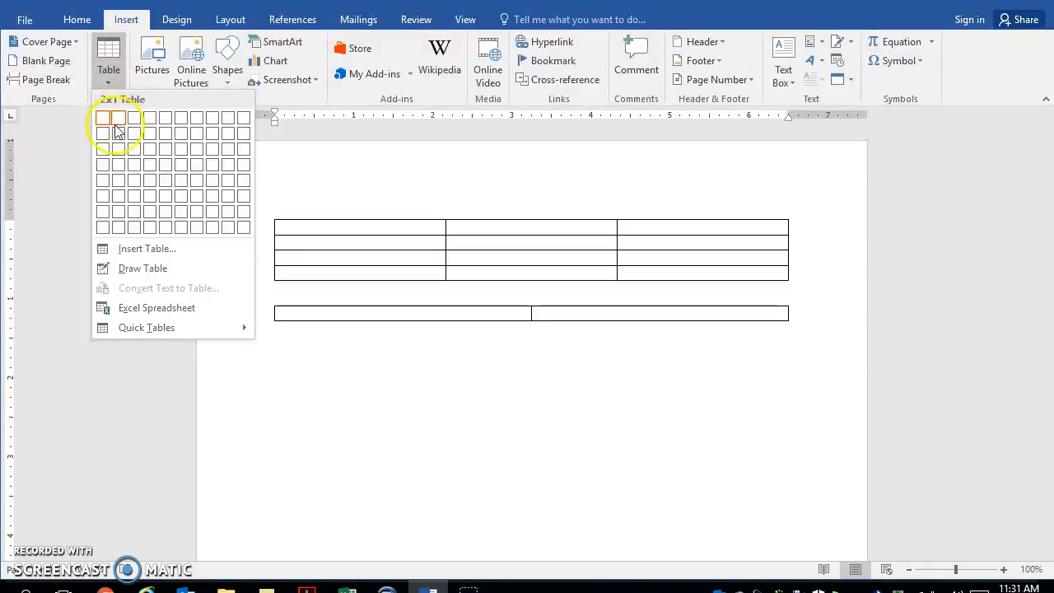
left_click(139, 233)
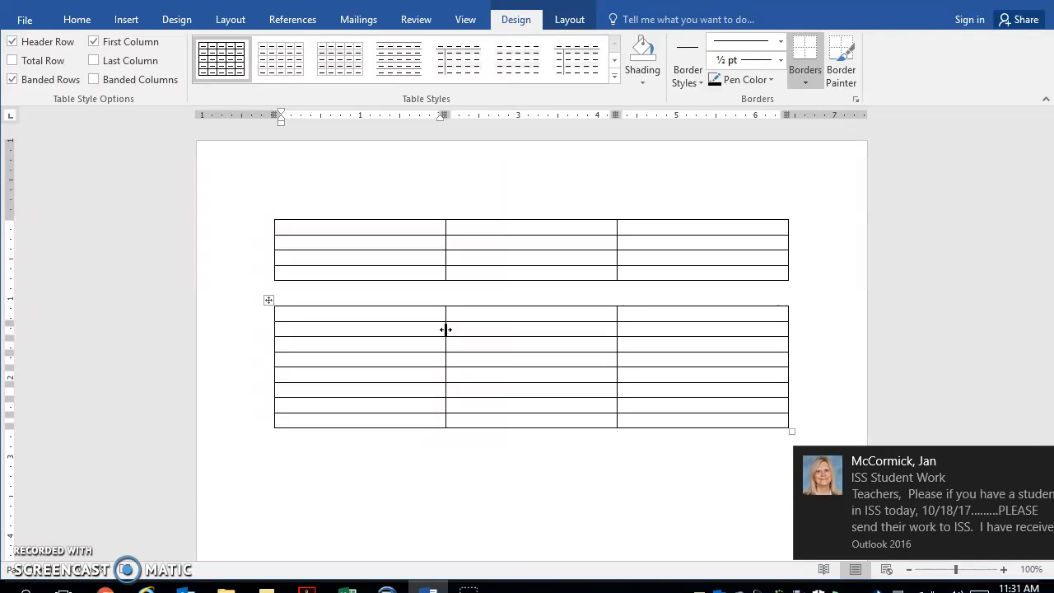
Step: Narrow the second table's first column to about half its width and enter the heading Period in its first cell
left_click_drag(445, 329, 371, 353)
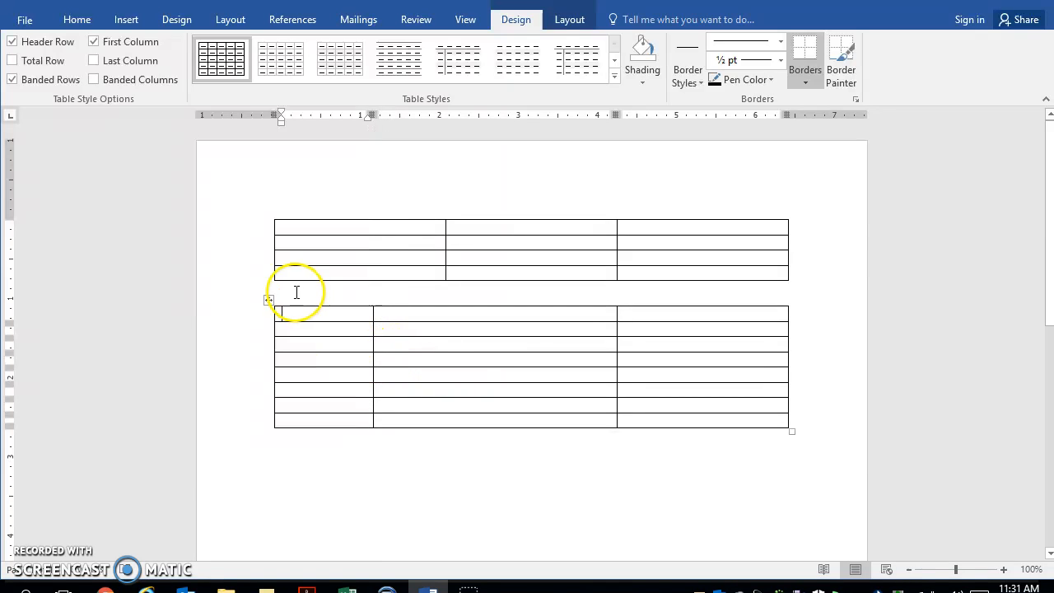
type("Period")
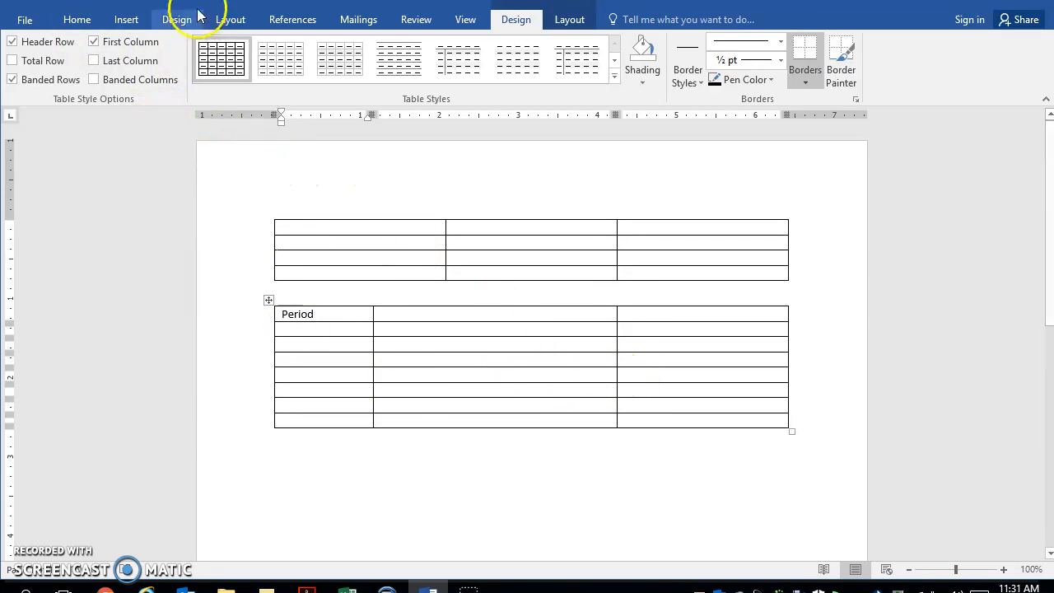
Step: Format the Period heading as 16 pt, red, bold and centered, and place the cursor below the second table
left_click(76, 21)
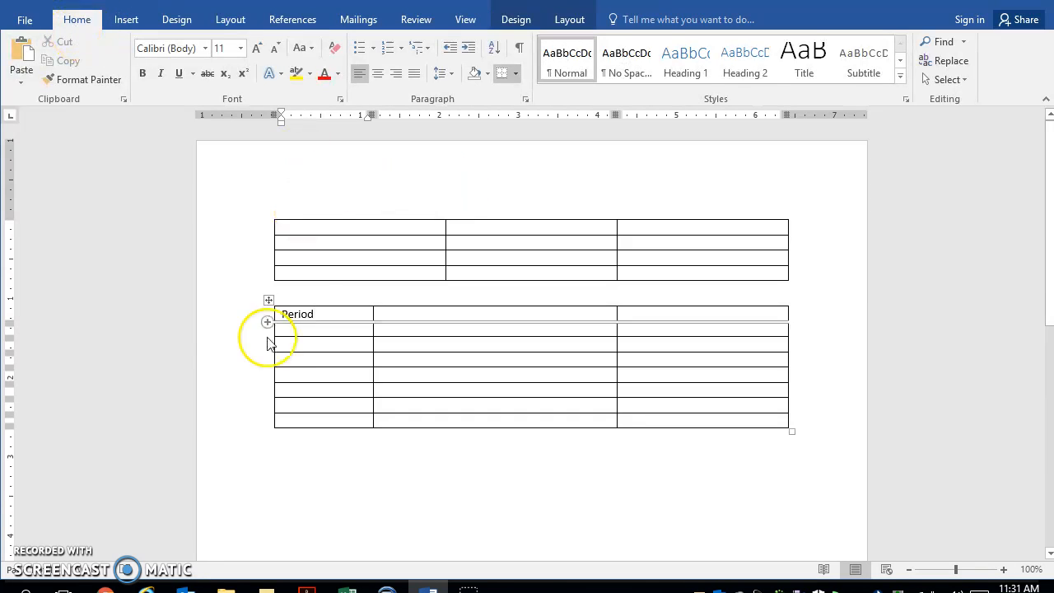
double_click(306, 314)
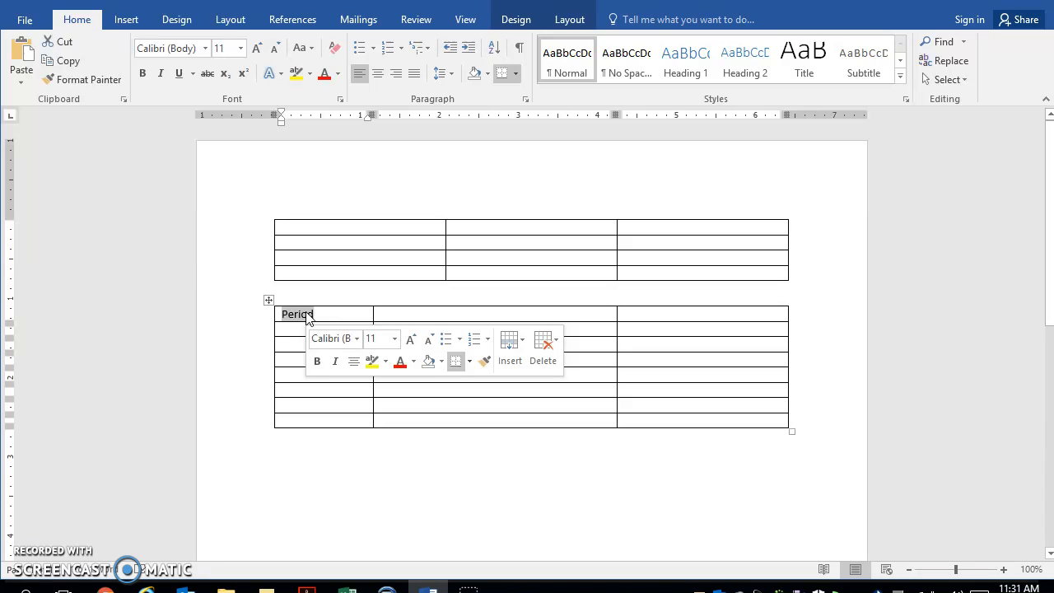
left_click(259, 50)
left_click(259, 50)
left_click(258, 49)
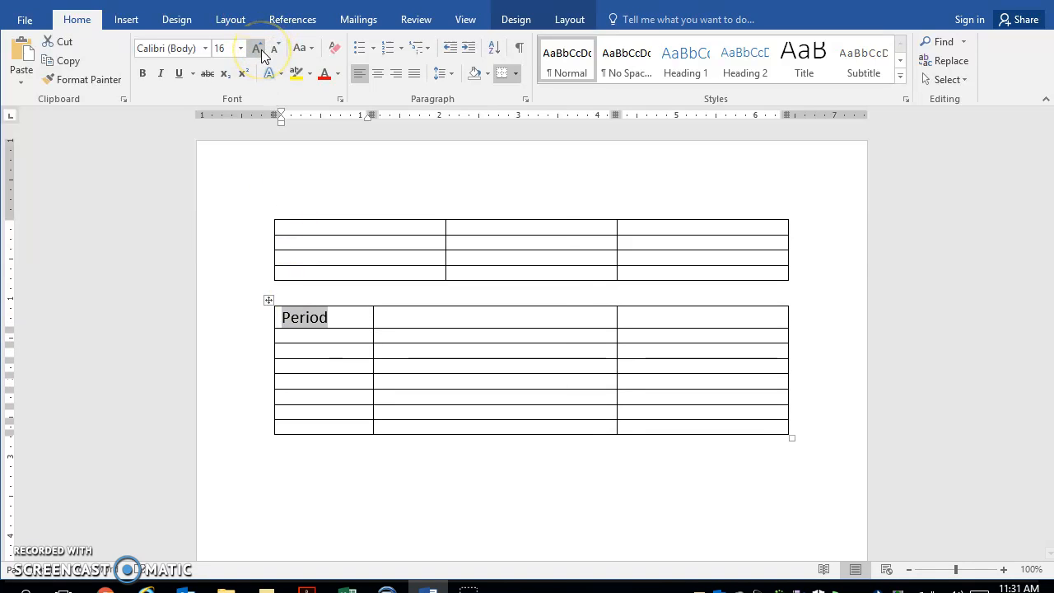
left_click(323, 73)
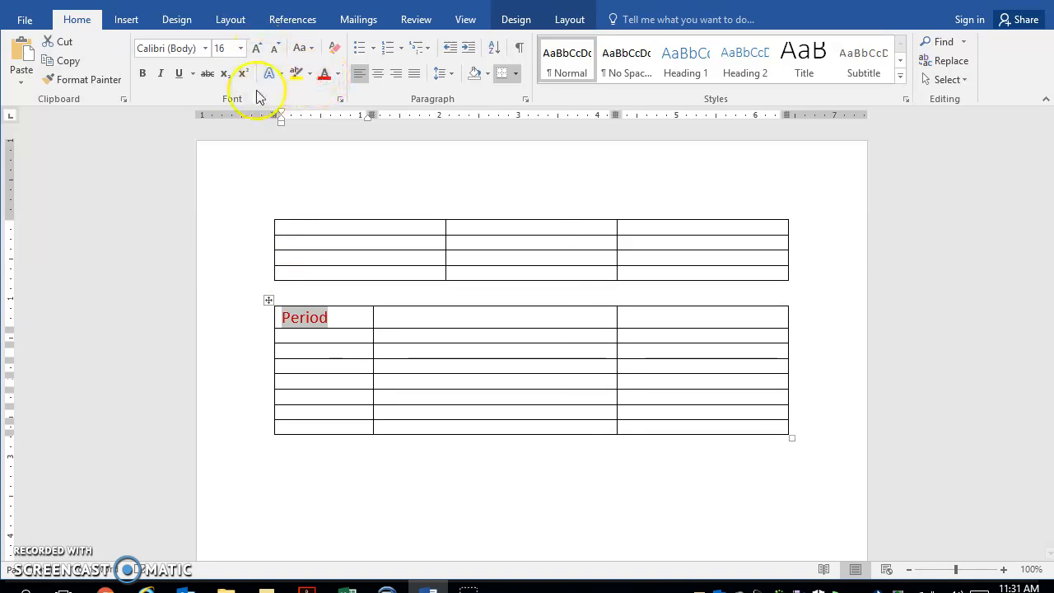
left_click(378, 74)
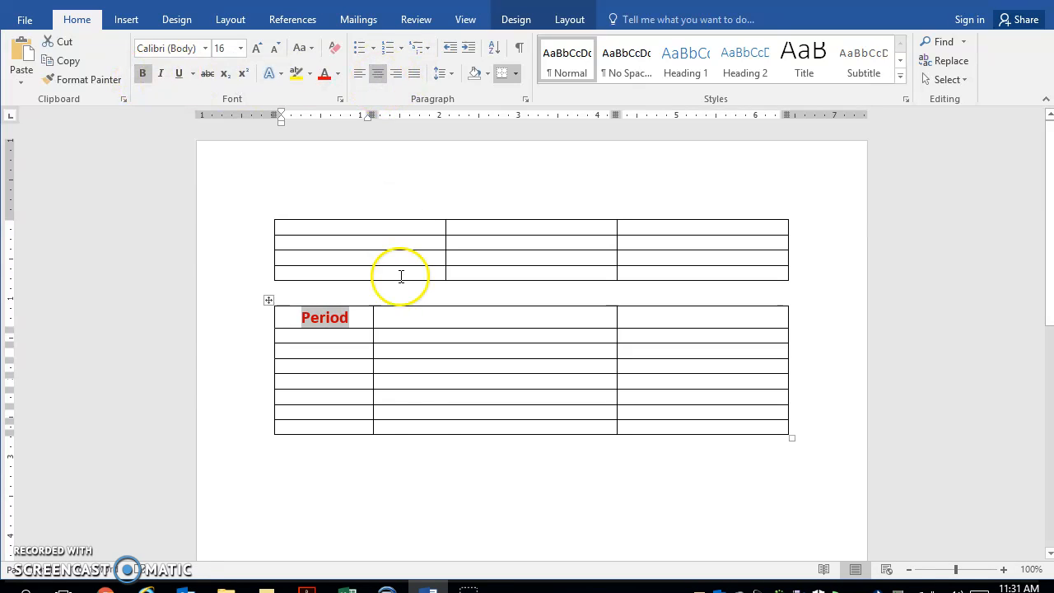
left_click(357, 427)
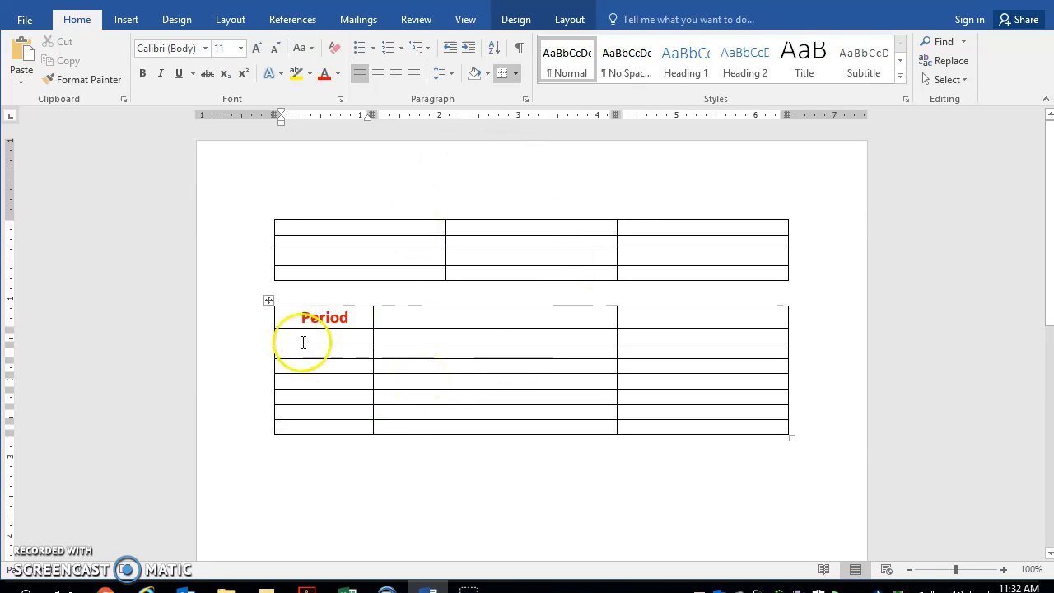
left_click(817, 444)
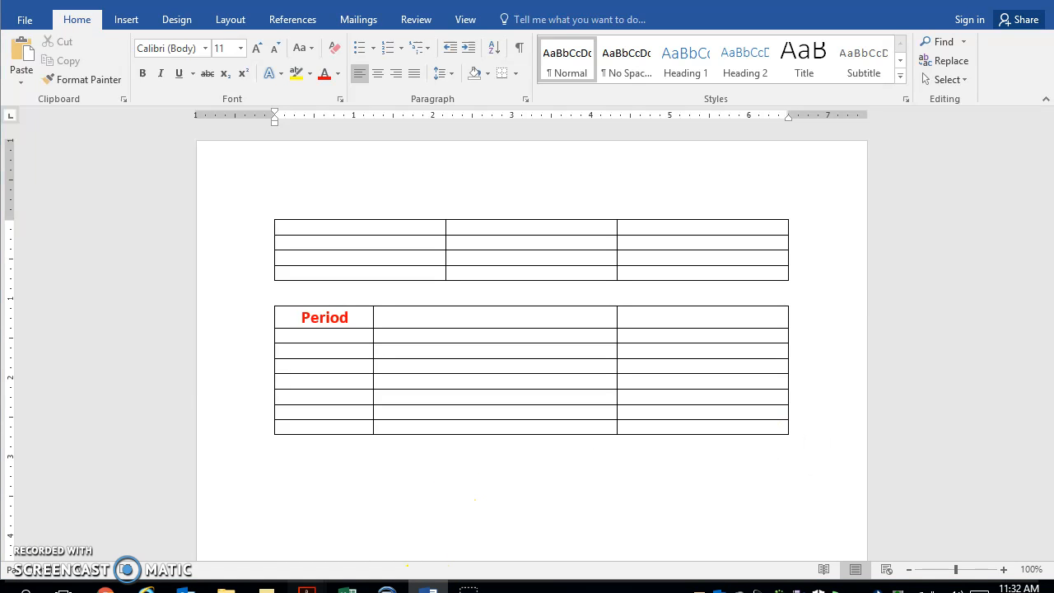
Step: Review the Table 3 after-school activities instructions and sample layout in the Word Table Practice PDF
mouse_move(306, 585)
left_click(356, 550)
left_click_drag(1014, 237, 1020, 295)
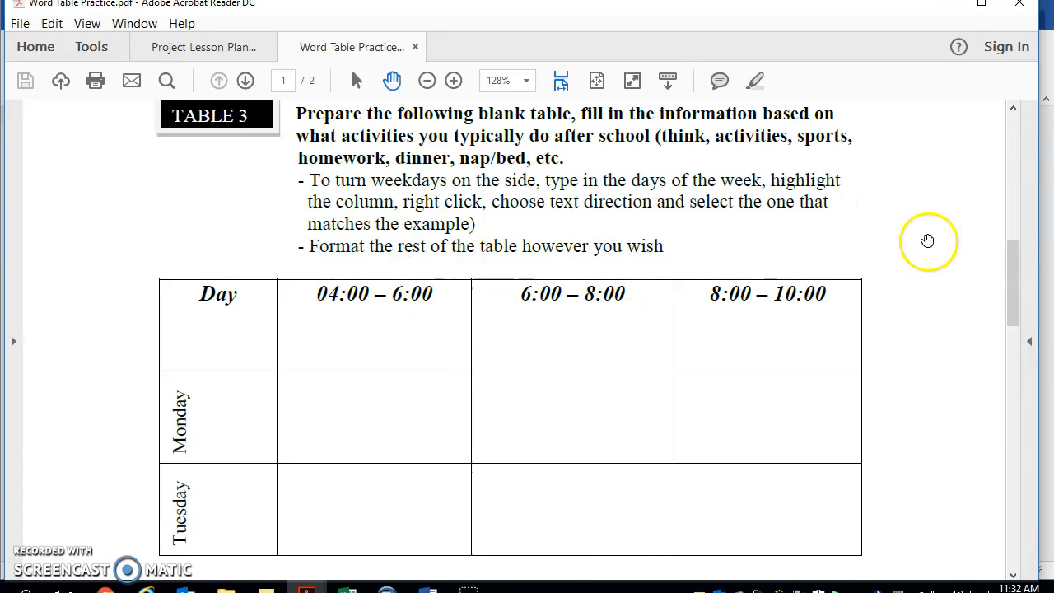
left_click_drag(1012, 284, 1011, 305)
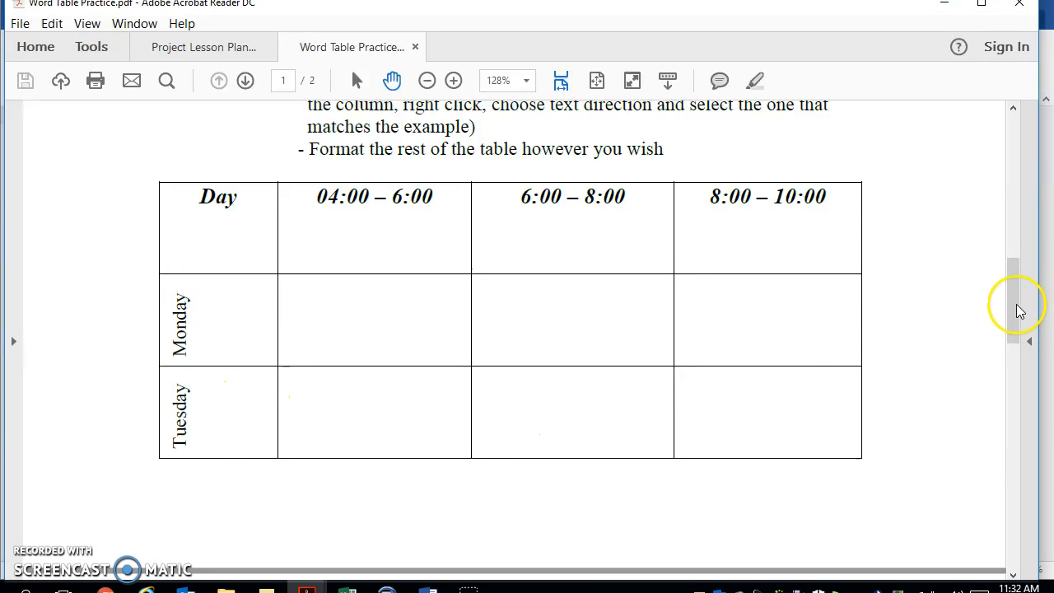
left_click_drag(1010, 301, 1010, 296)
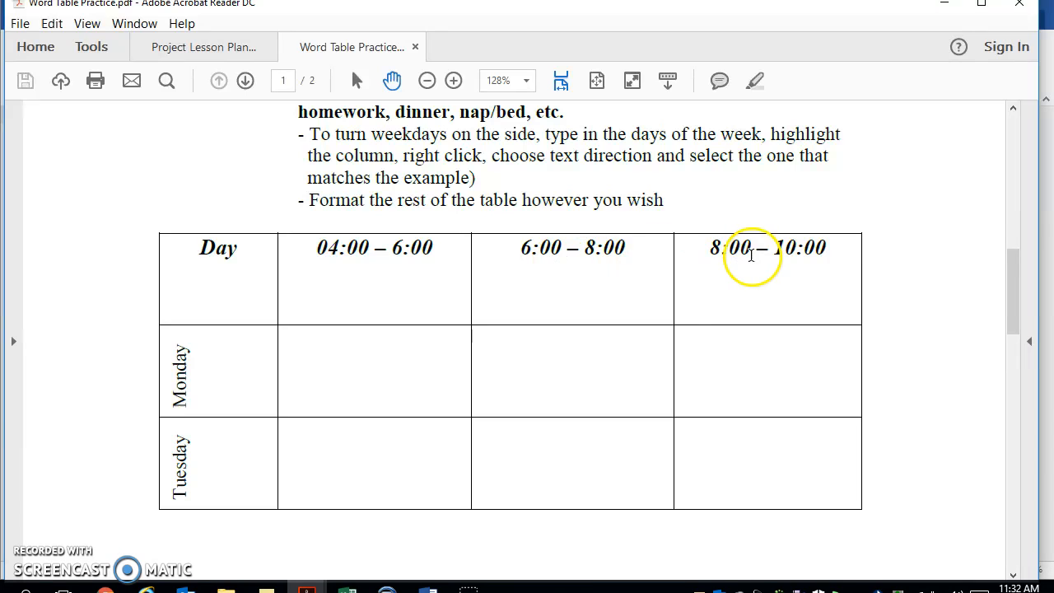
left_click_drag(1019, 270, 1019, 296)
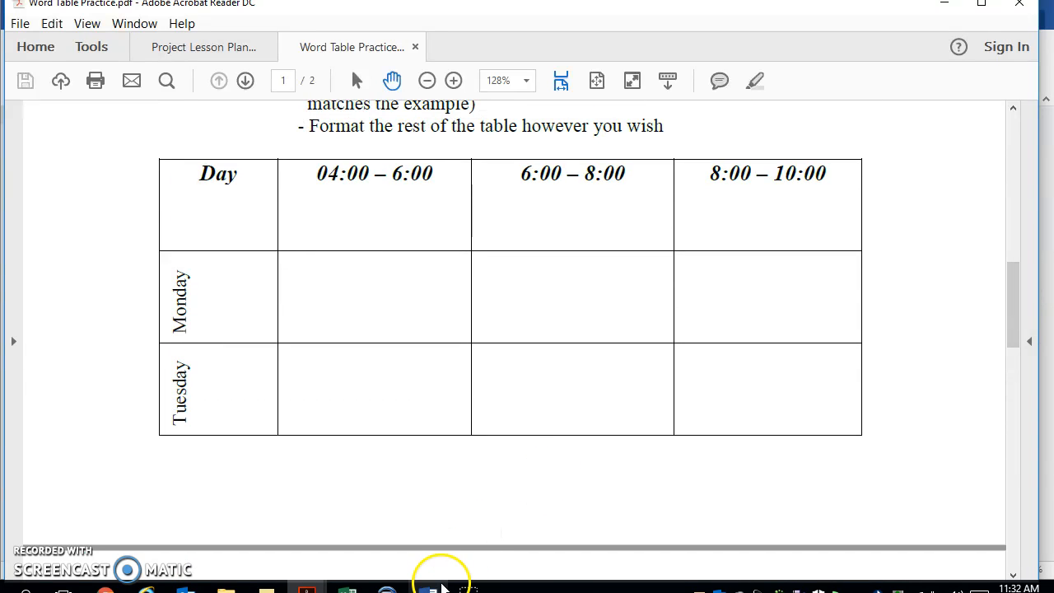
Step: Return to the Word document and insert a table with 4 columns and 8 rows below the second table
right_click(440, 584)
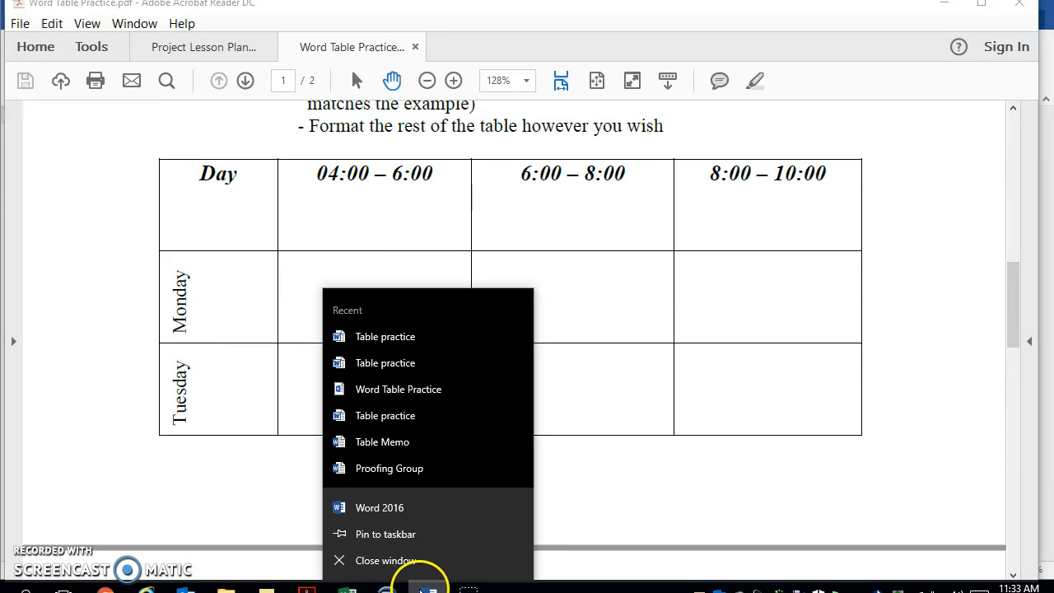
left_click(428, 582)
left_click(429, 582)
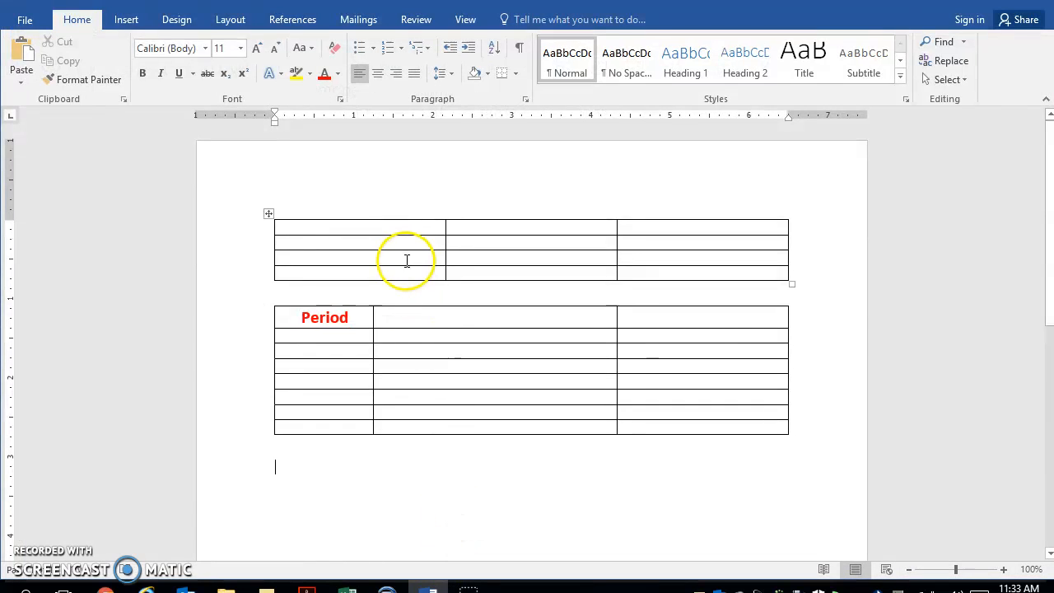
left_click(126, 19)
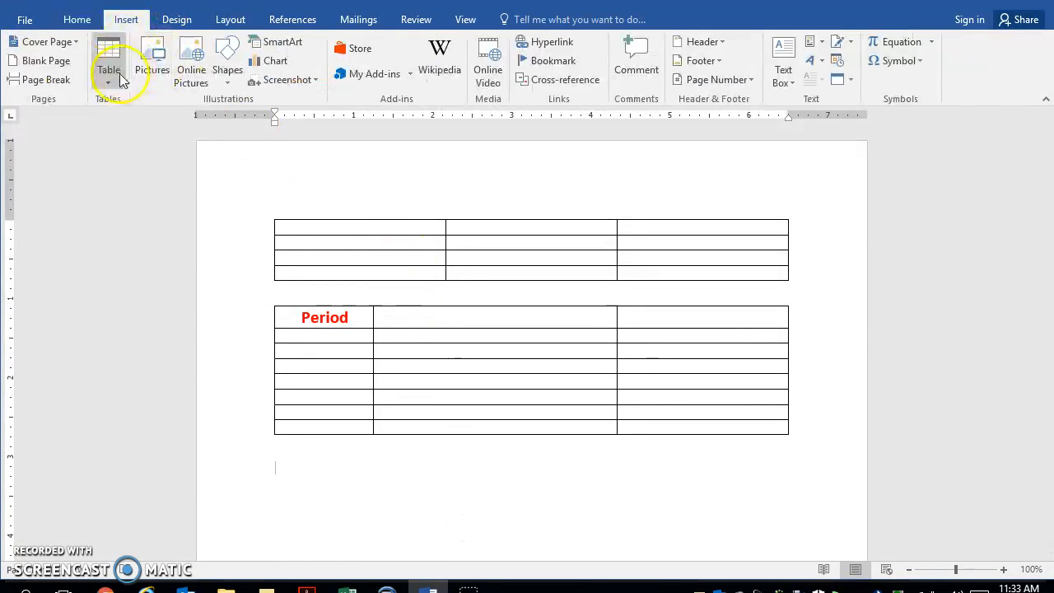
left_click(119, 75)
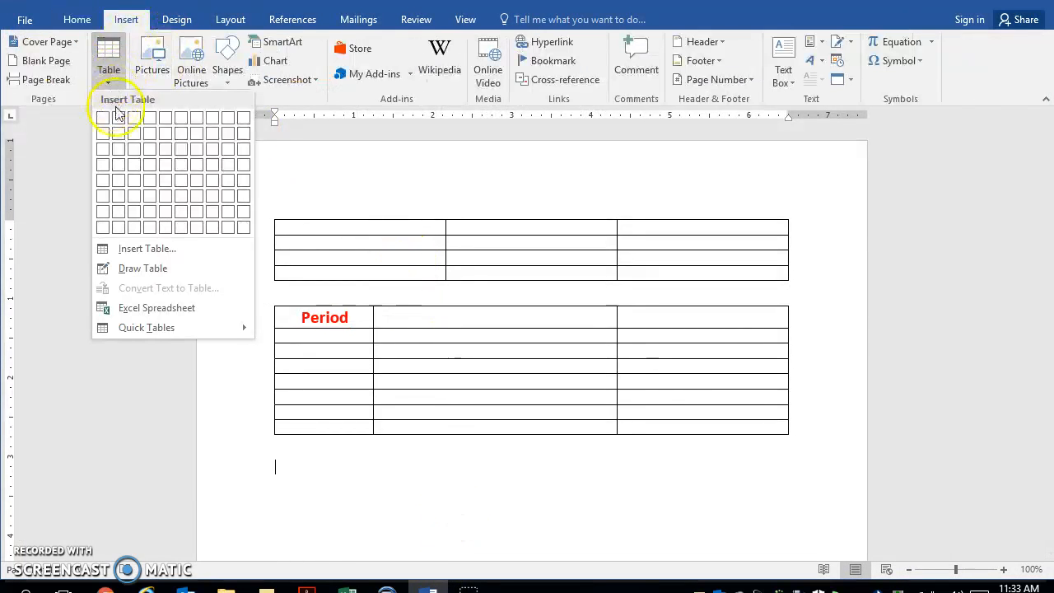
left_click(152, 217)
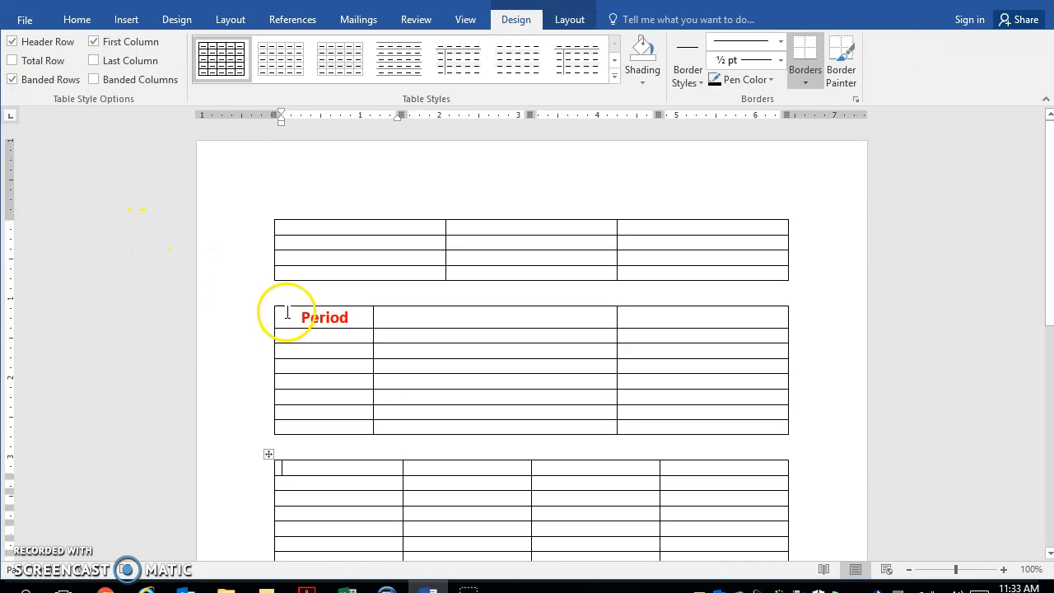
Step: Enter Monday in the first cell of the third table's second row and rotate its text to read upward
left_click(281, 483)
type("Monday")
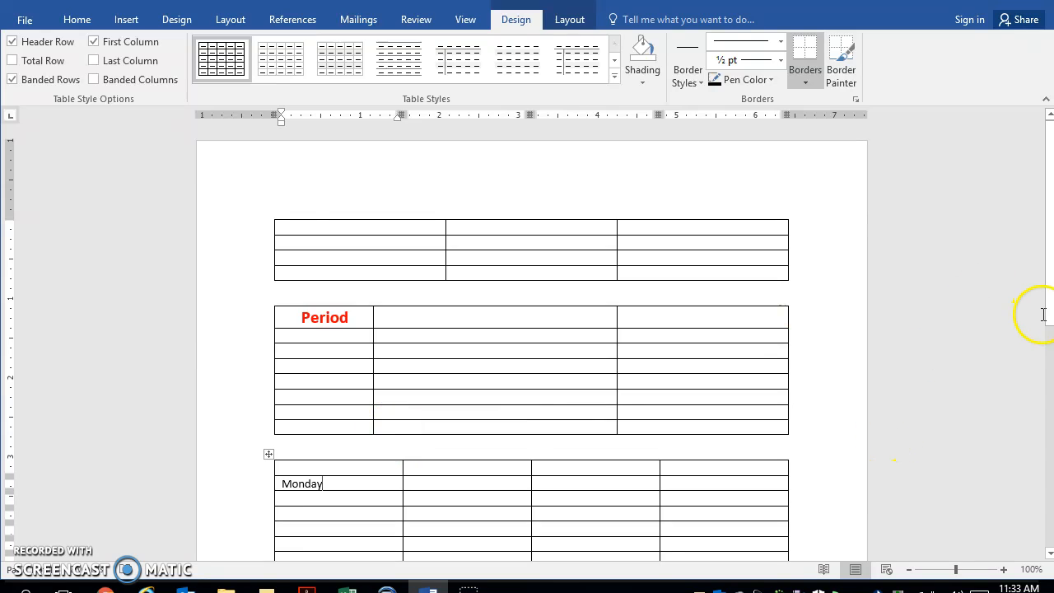
scroll(1035, 337, "down", 3)
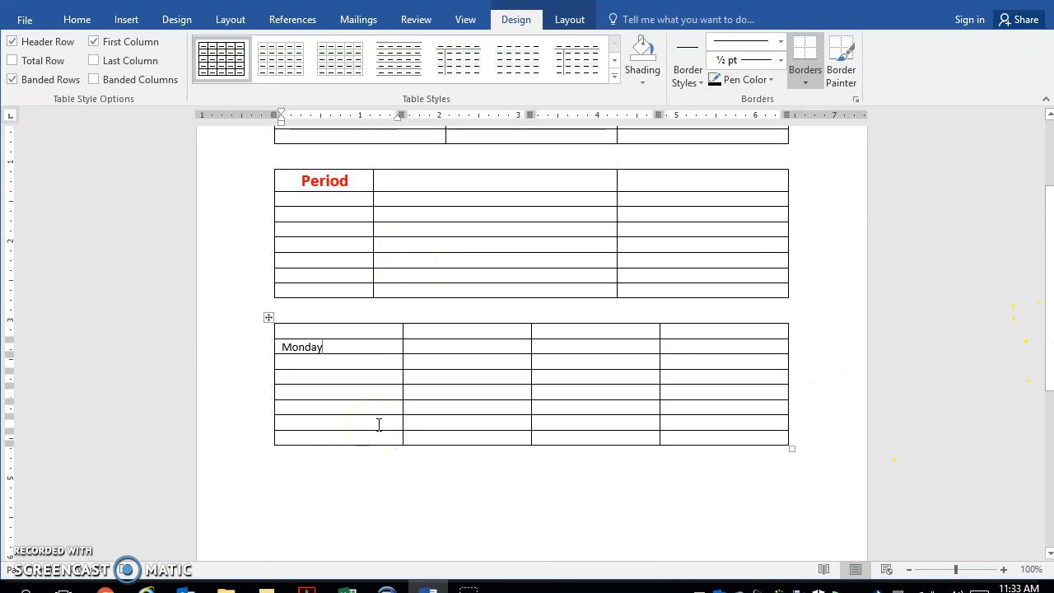
left_click_drag(313, 344, 279, 341)
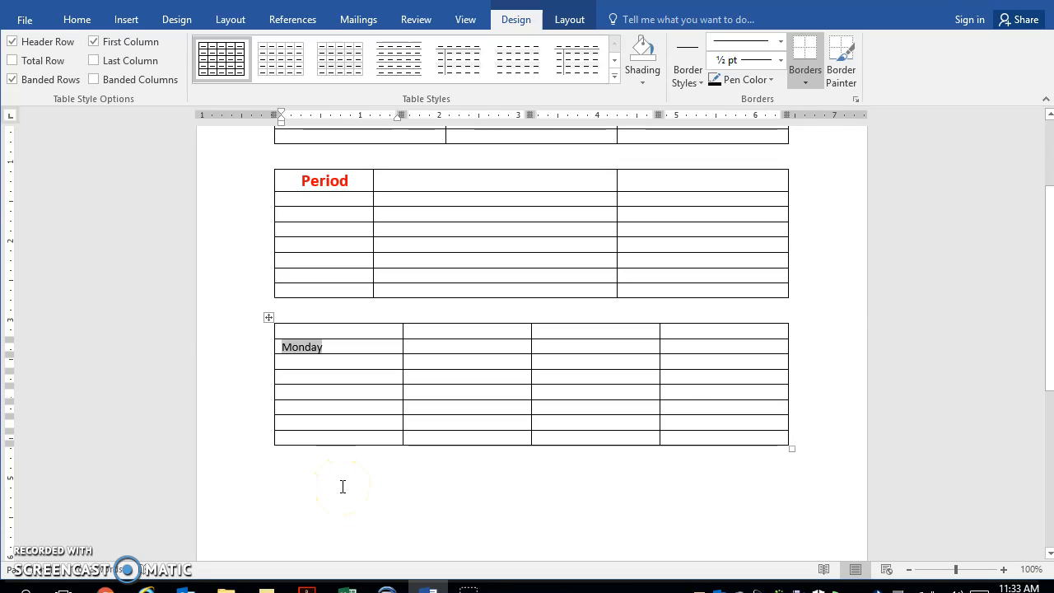
right_click(299, 351)
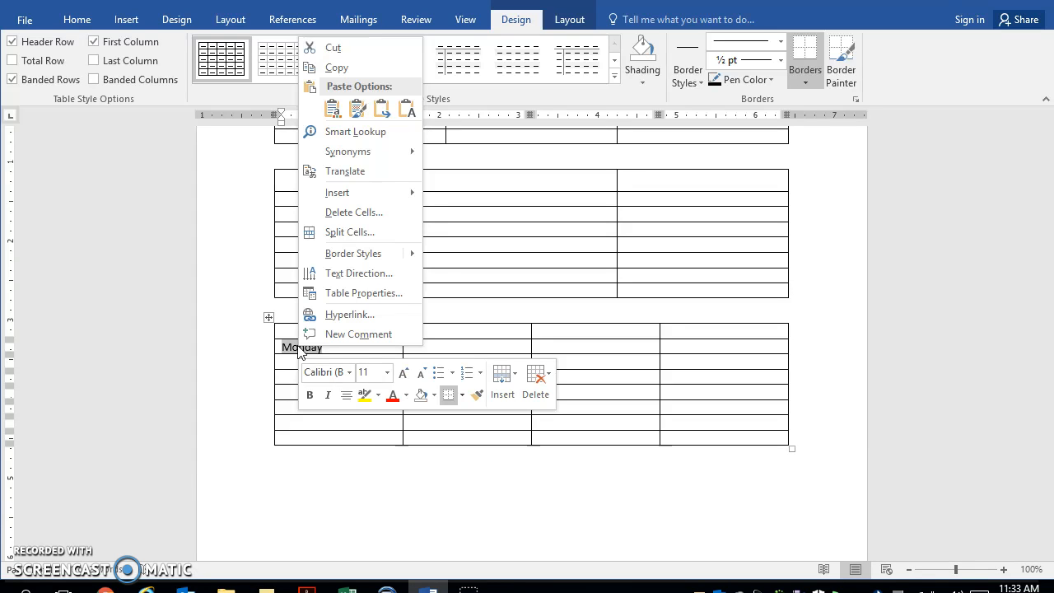
left_click(355, 278)
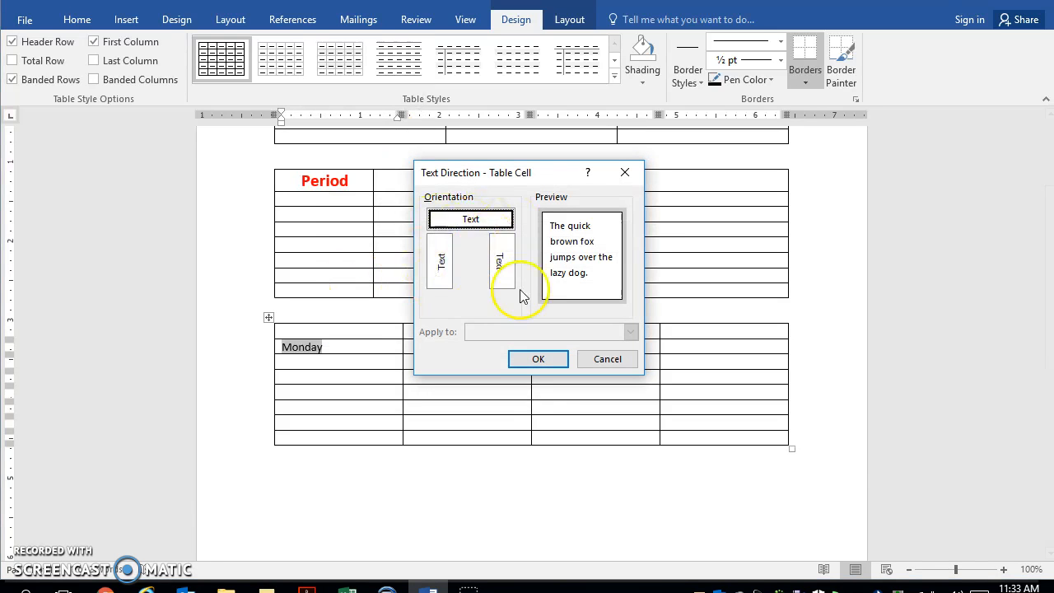
left_click(441, 262)
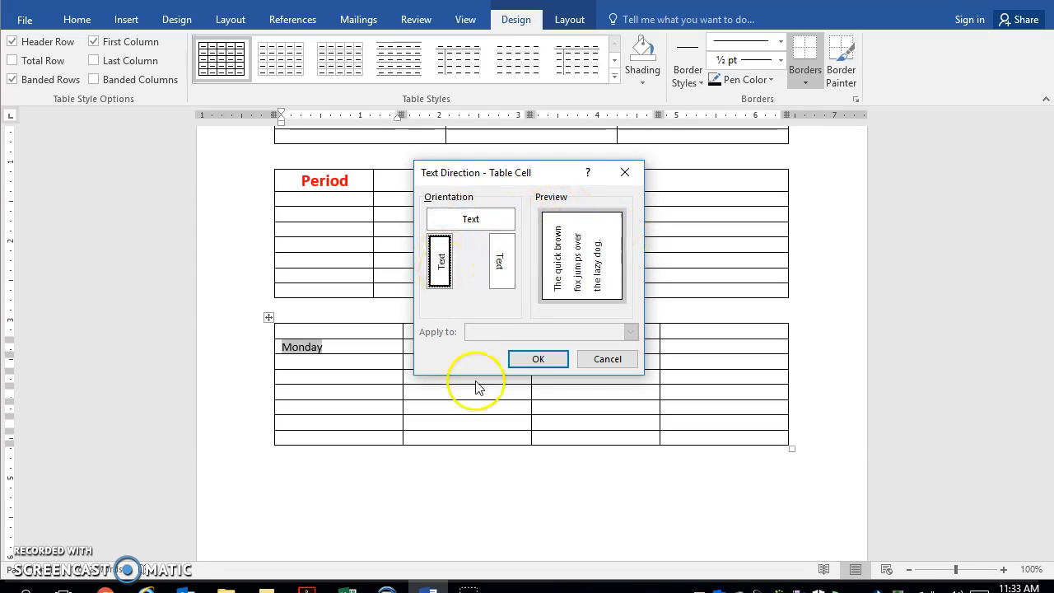
left_click(537, 358)
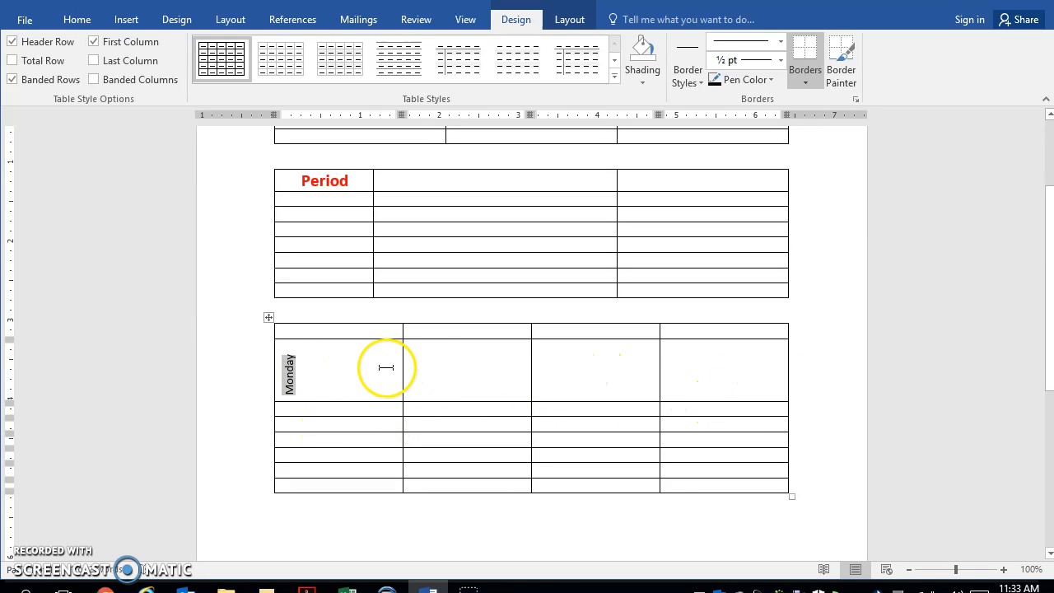
Step: Enter Wednesday in the first cell of the third table's fourth row
left_click(322, 425)
type("Wednes")
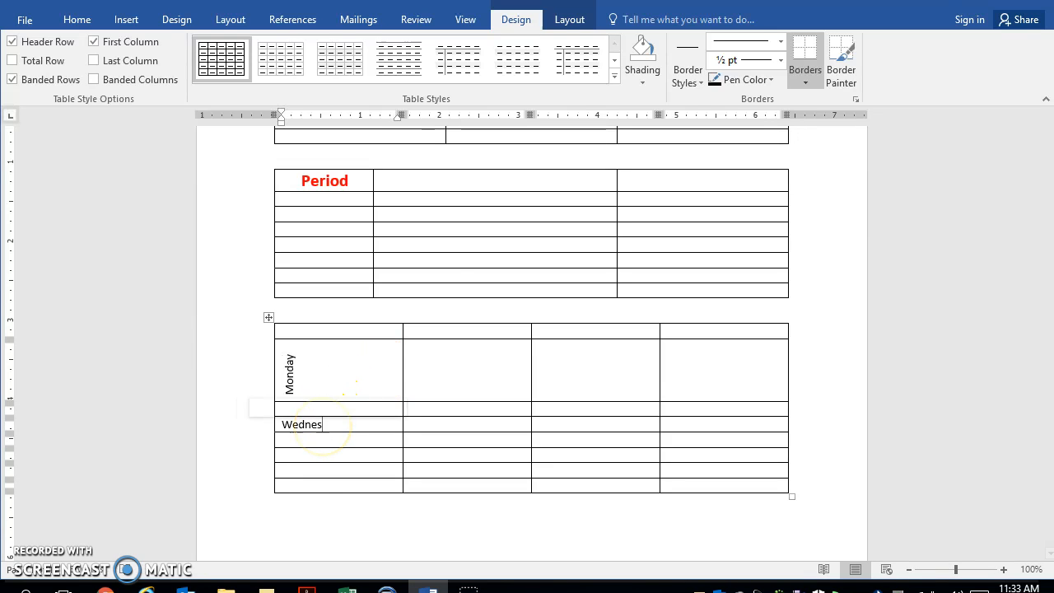
type("day")
Step: Rotate the Wednesday text to read upward and heighten its row slightly so the word fits on one line
double_click(325, 424)
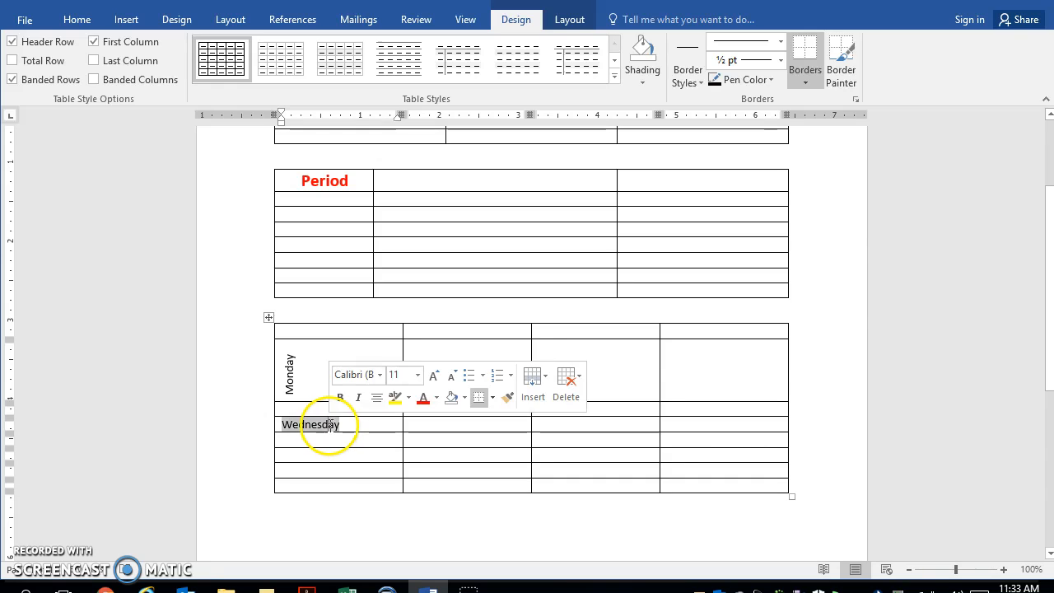
right_click(330, 429)
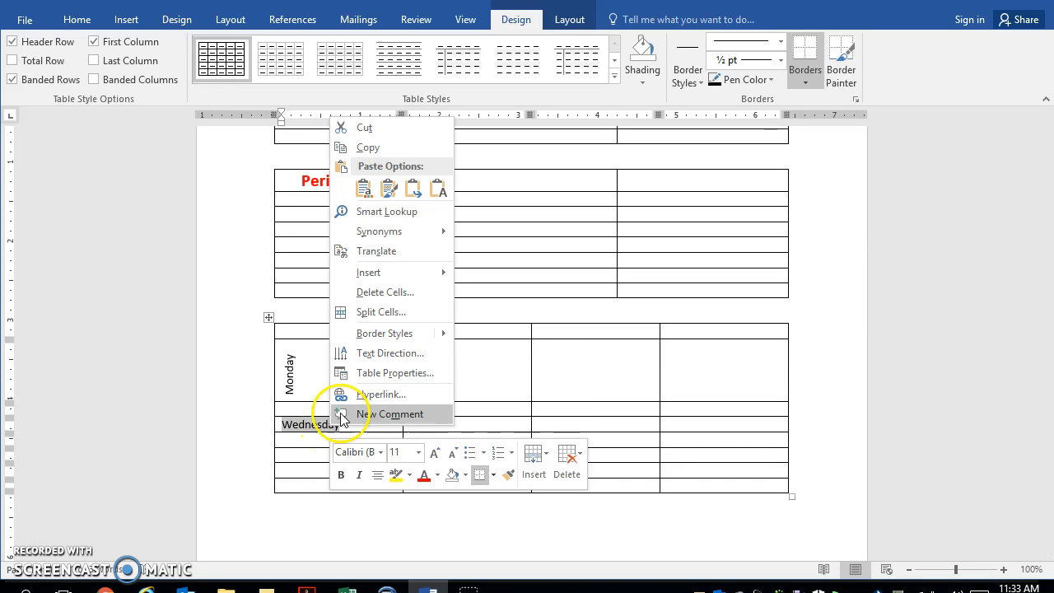
left_click(361, 353)
left_click(441, 272)
left_click(536, 358)
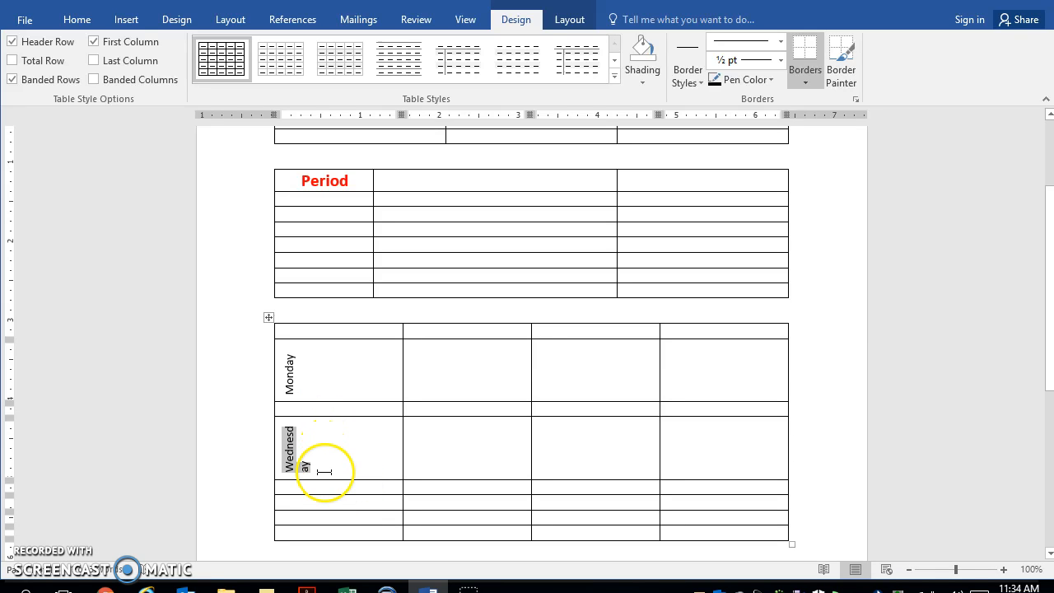
left_click_drag(325, 479, 324, 491)
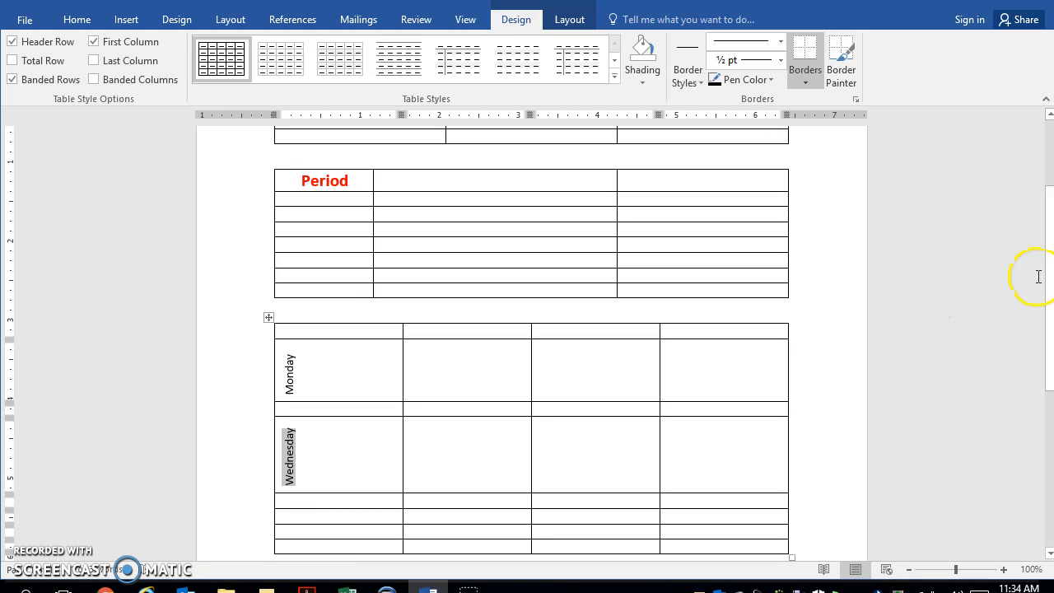
Step: Switch to the Word Table Practice PDF and review the rest of the Table 3 sample and the saving instructions
left_click_drag(1049, 285, 1049, 221)
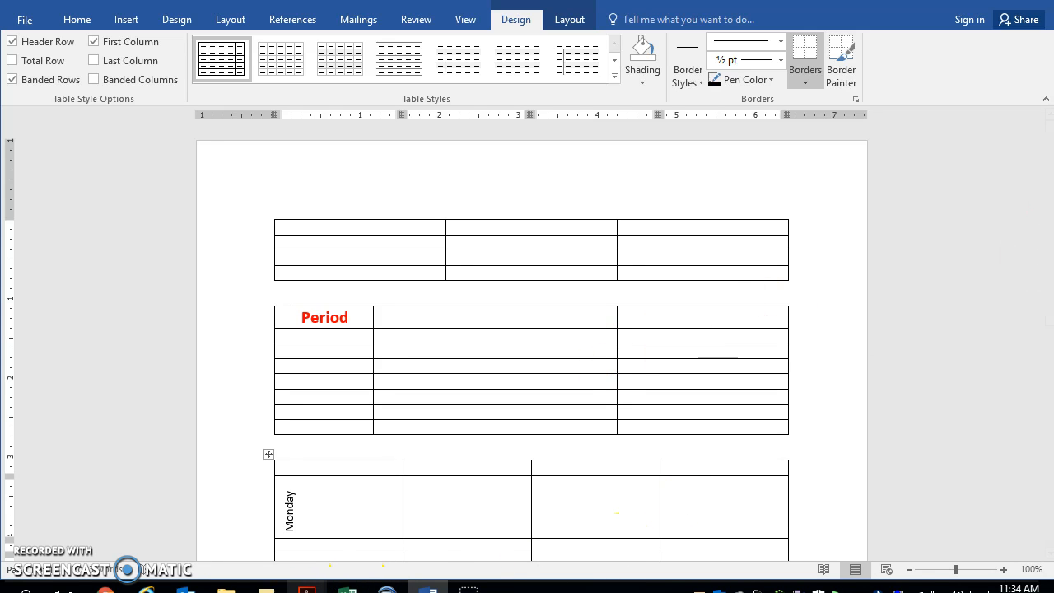
mouse_move(306, 586)
left_click(306, 537)
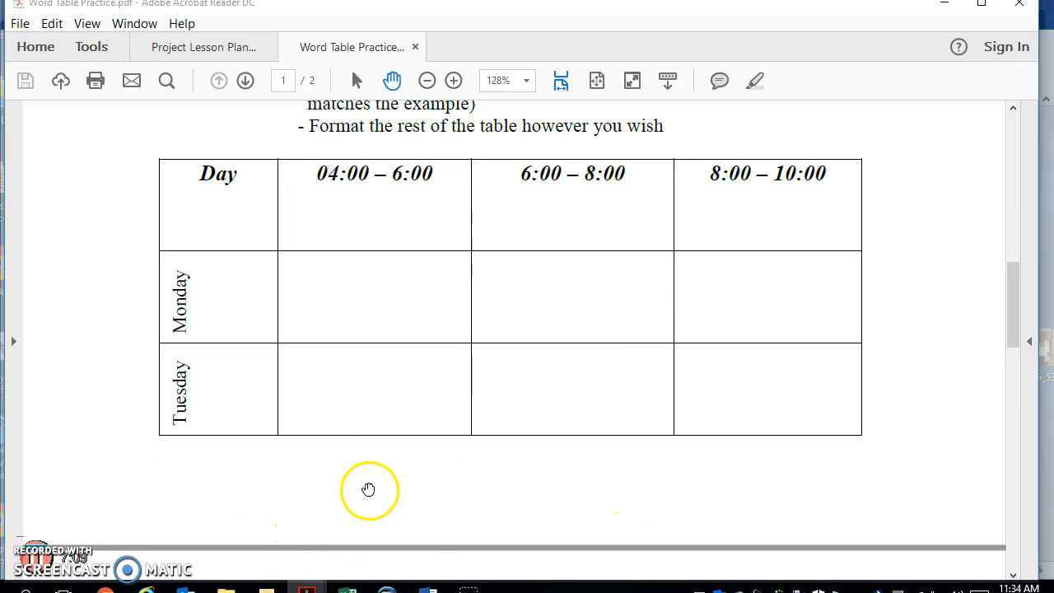
left_click_drag(1019, 303, 1017, 388)
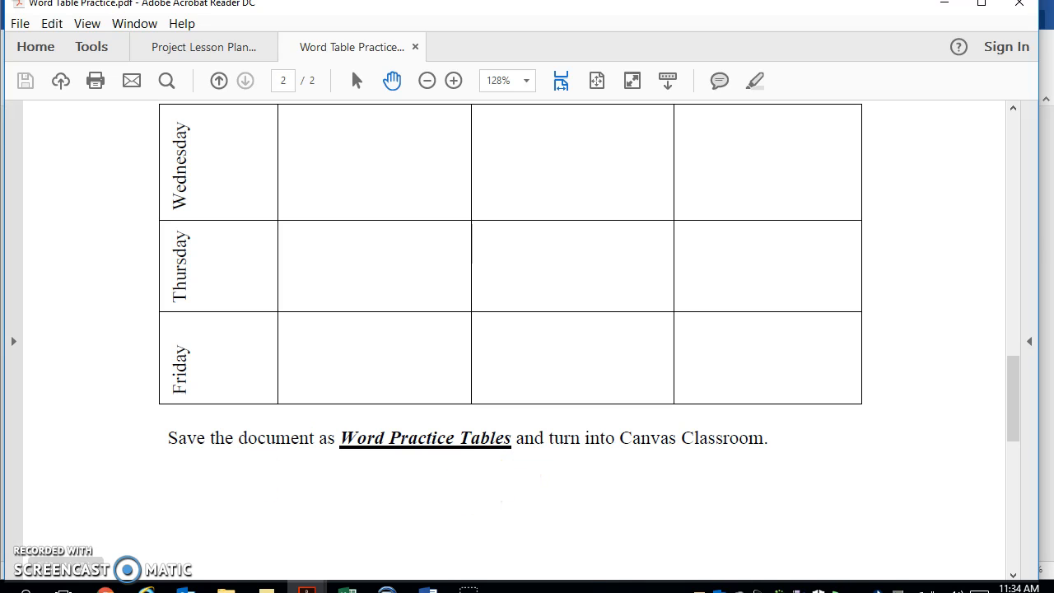
Step: Open the Save As locations for the Word document and switch to the 4.12 Tables assignment page in Chrome
left_click(428, 586)
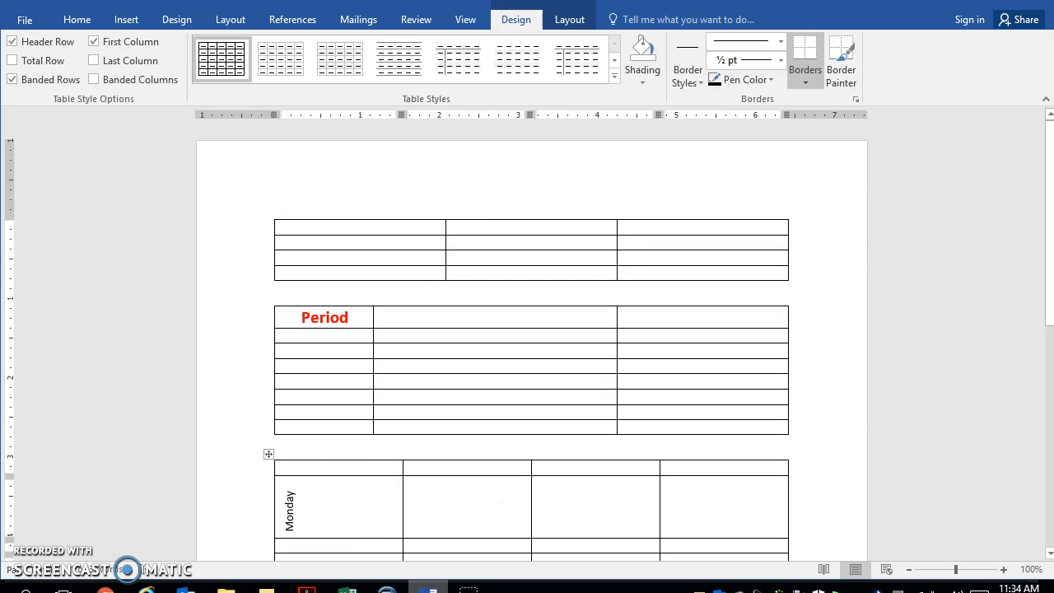
left_click(30, 25)
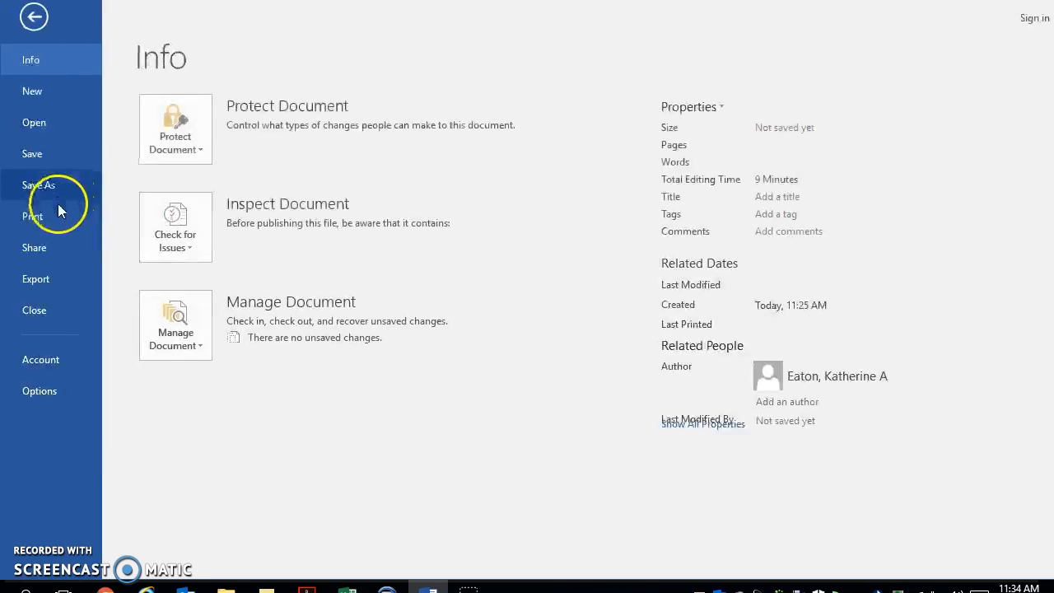
left_click(33, 154)
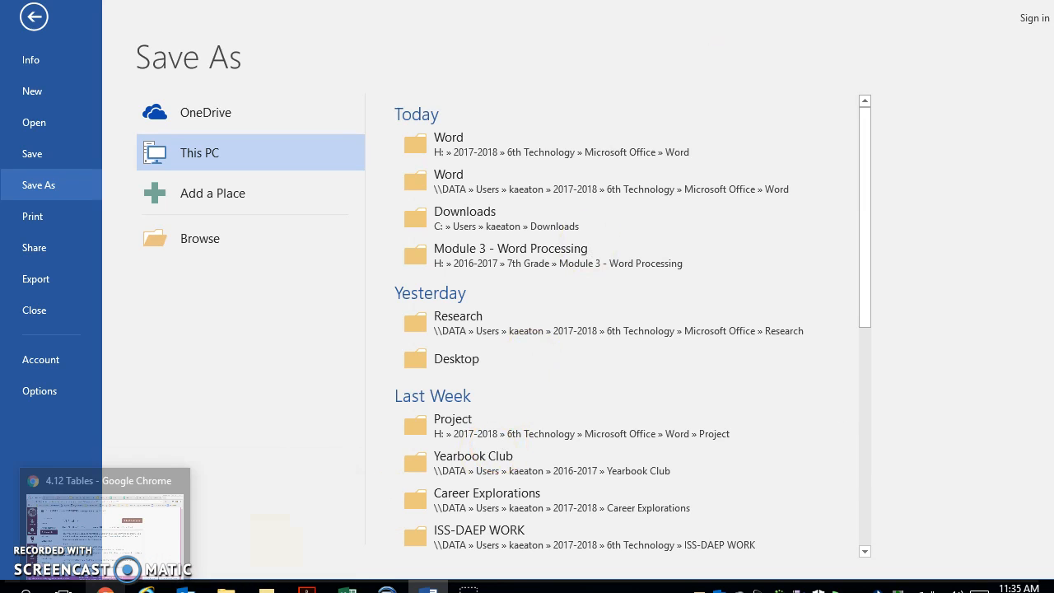
left_click(136, 515)
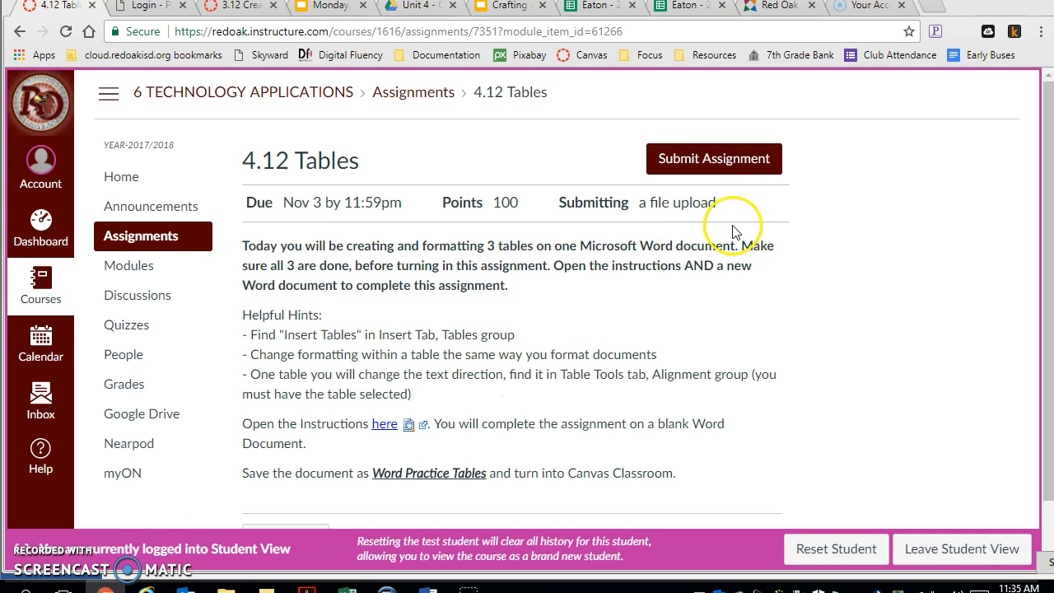